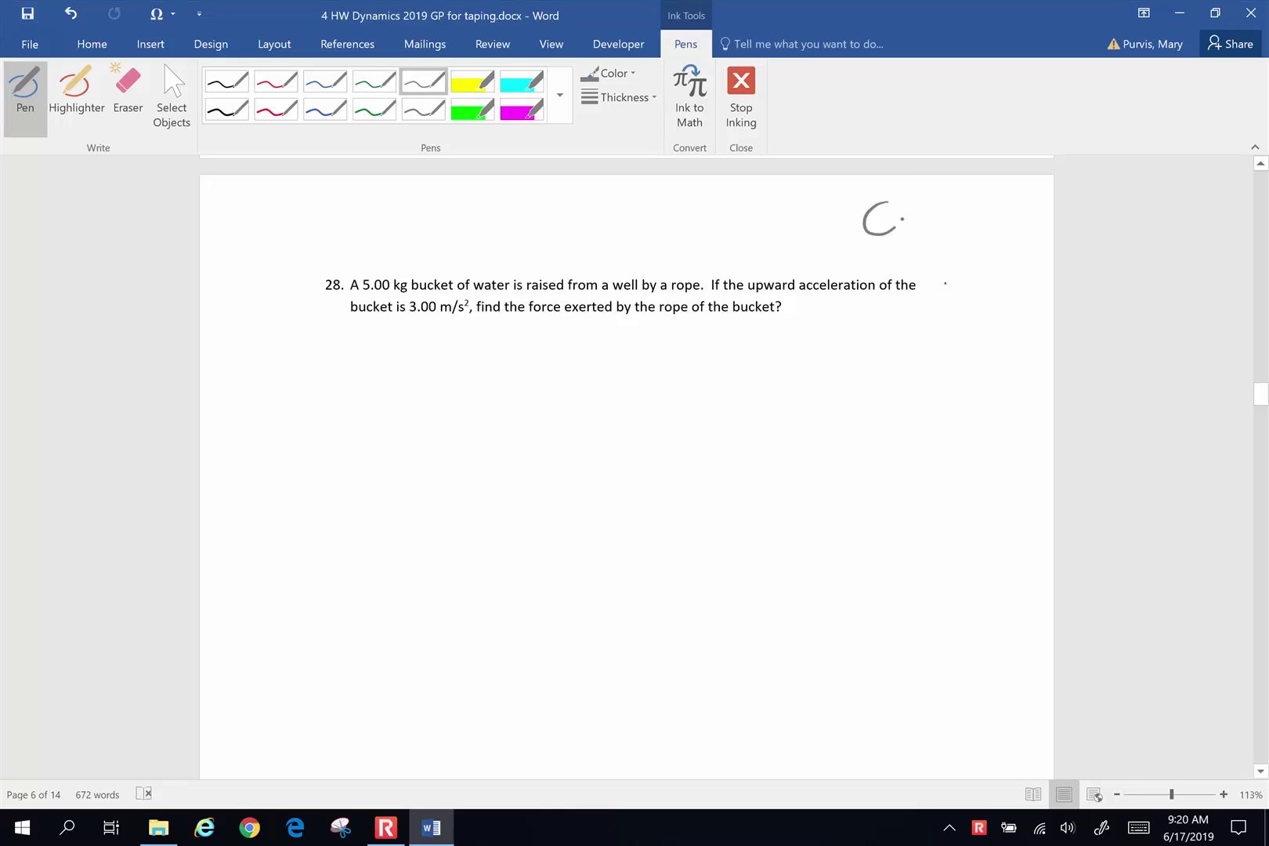
Ink 'Chp4' above problem 28, sketch the bucket, and draw an upward arrow labelled Fup
drag(864, 250, 1005, 242)
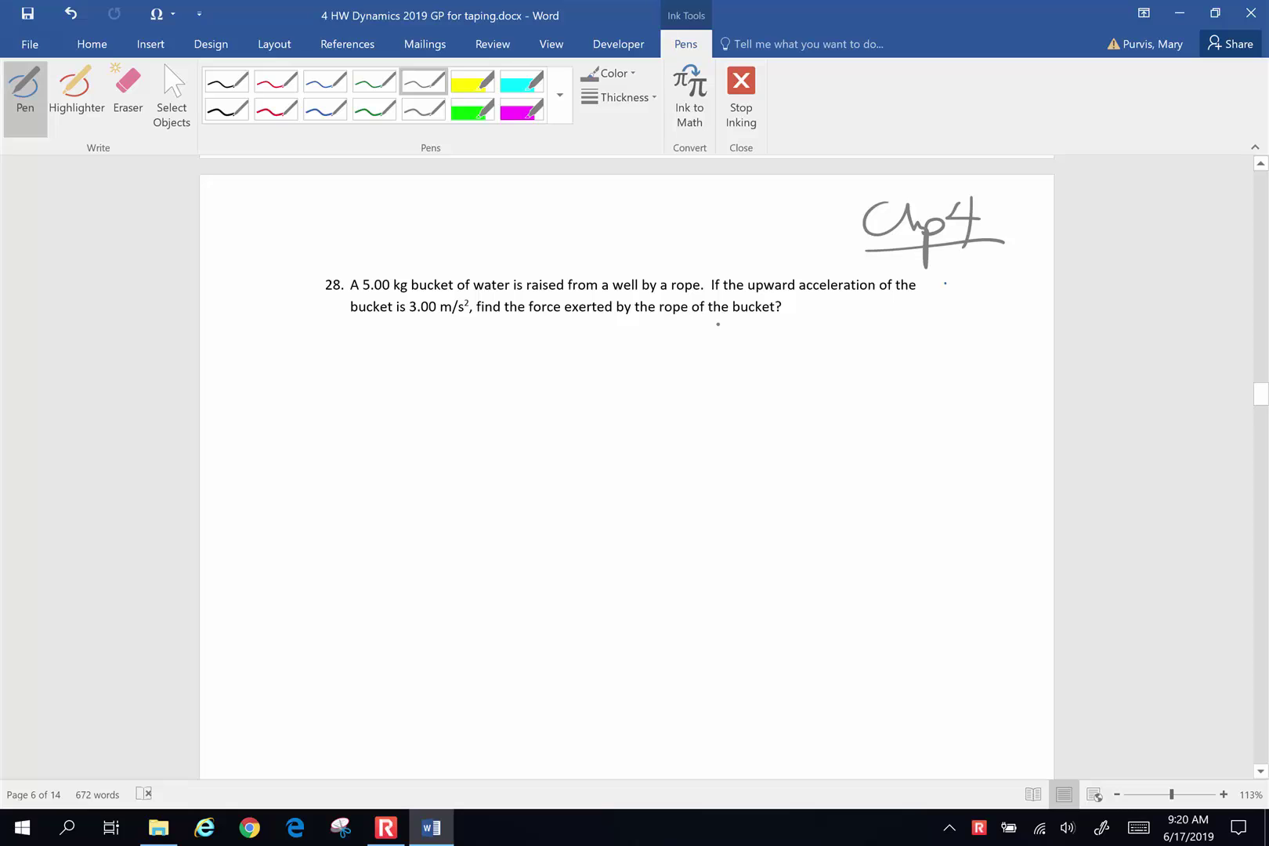
mouse_move(337, 388)
mouse_down()
mouse_move(396, 387)
mouse_move(326, 383)
mouse_move(332, 452)
mouse_move(393, 385)
mouse_move(327, 374)
mouse_move(397, 387)
mouse_move(356, 317)
mouse_up()
drag(345, 335, 368, 335)
drag(403, 323, 401, 354)
mouse_move(400, 321)
mouse_down()
mouse_move(425, 320)
mouse_move(412, 337)
mouse_up()
drag(416, 345, 432, 348)
mouse_move(428, 347)
mouse_down()
mouse_move(427, 373)
mouse_move(430, 353)
mouse_up()
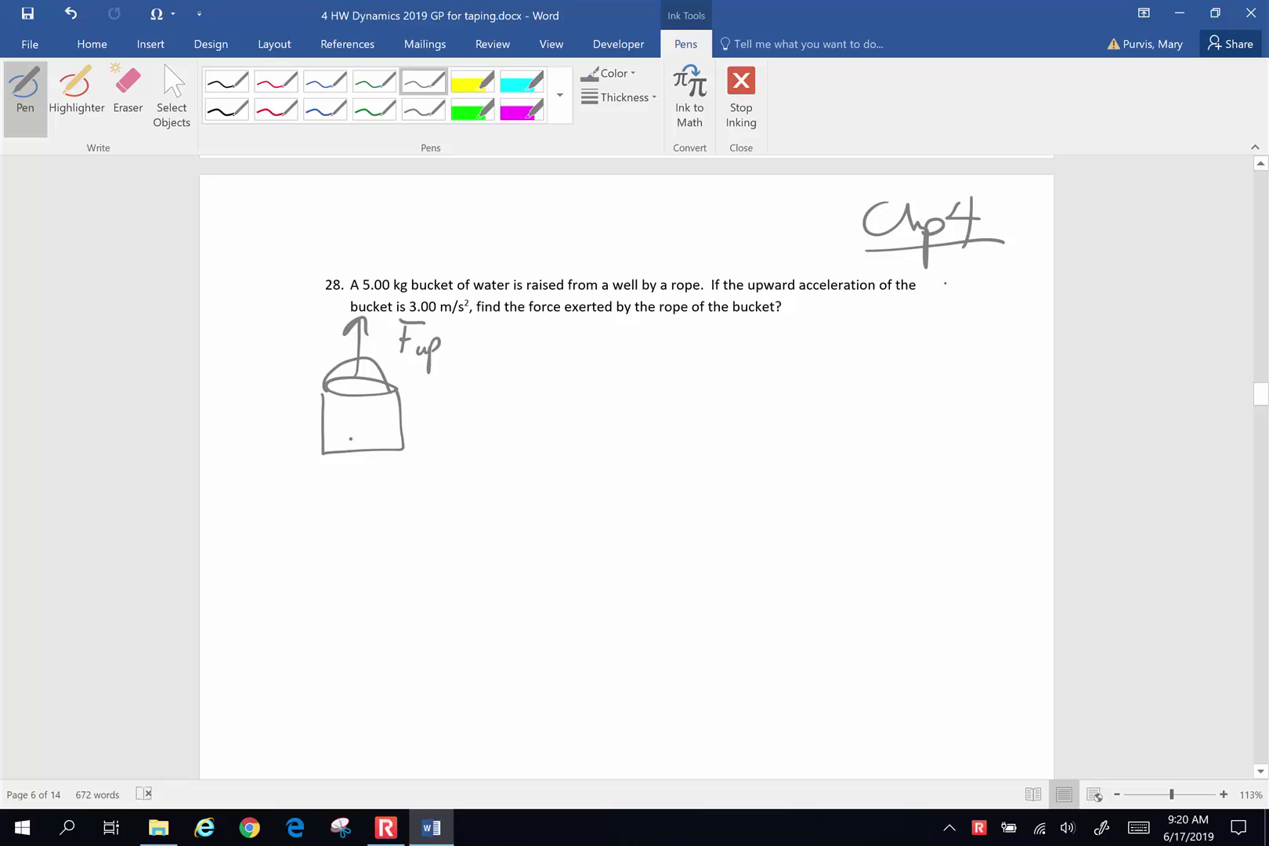
Draw the downward Fg arrow below the bucket and begin a '+ Facc' term after it
mouse_move(354, 433)
mouse_down()
mouse_move(354, 518)
mouse_move(380, 526)
mouse_move(407, 485)
mouse_up()
click(394, 514)
mouse_move(372, 509)
mouse_down()
mouse_move(389, 507)
mouse_move(389, 559)
mouse_move(408, 537)
mouse_up()
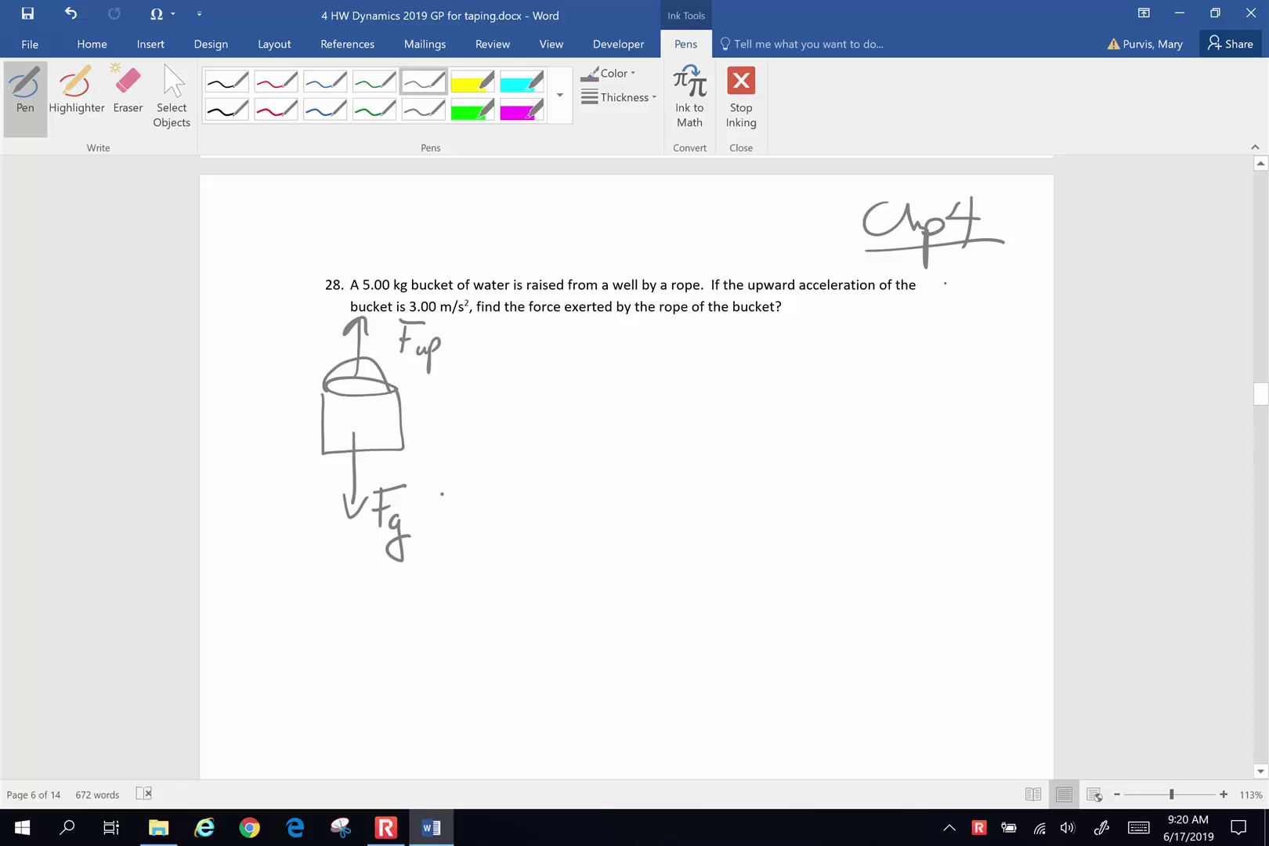
drag(443, 493, 445, 513)
mouse_move(428, 508)
mouse_down()
mouse_move(481, 481)
mouse_move(475, 514)
mouse_move(520, 472)
mouse_up()
Complete the Fg + Facc label and write Fup = Fg + Facc beside the diagram
mouse_move(476, 497)
mouse_down()
mouse_move(496, 493)
mouse_move(505, 518)
mouse_move(544, 521)
mouse_up()
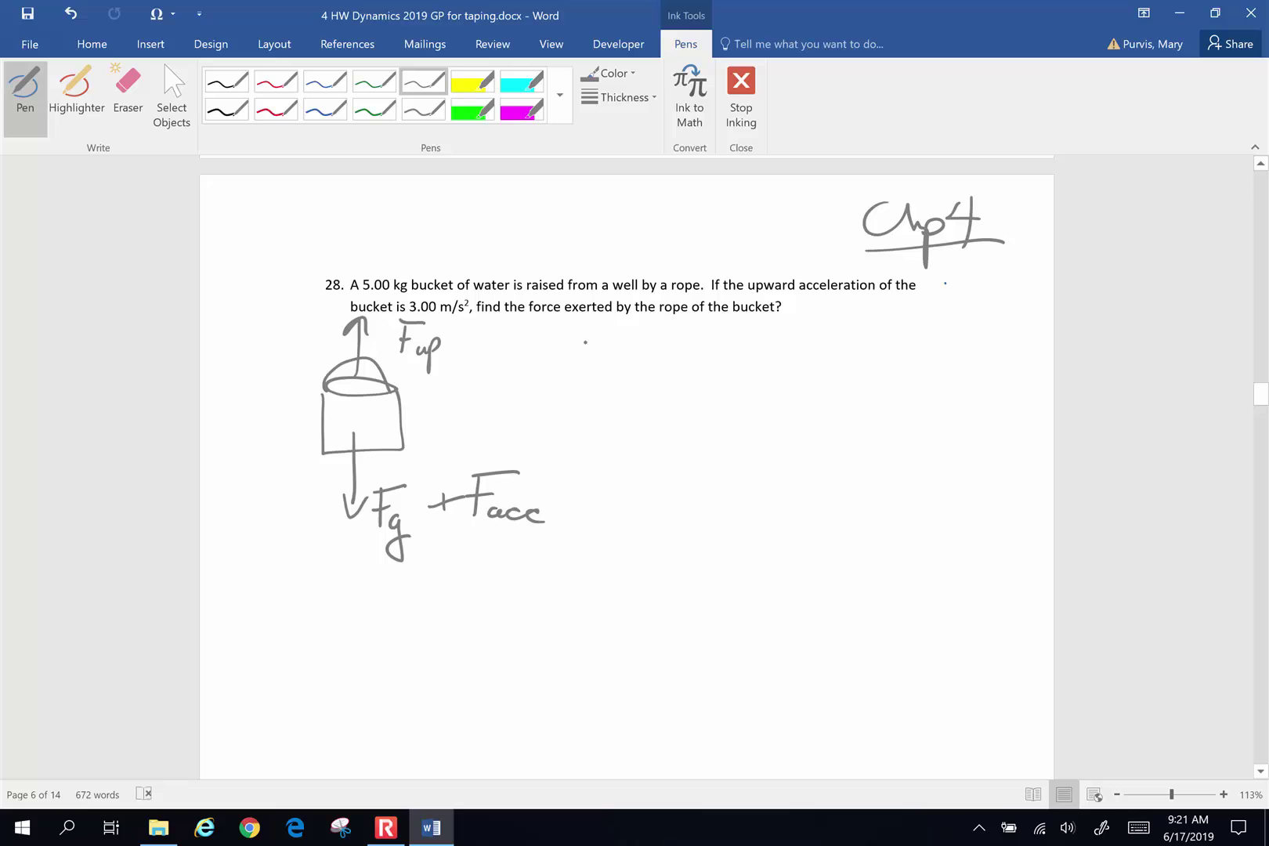
drag(566, 338, 561, 391)
mouse_move(552, 350)
mouse_down()
mouse_move(597, 343)
mouse_move(579, 366)
mouse_move(584, 391)
mouse_move(598, 383)
mouse_up()
mouse_move(594, 384)
mouse_down()
mouse_move(599, 413)
mouse_move(601, 396)
mouse_up()
mouse_move(621, 382)
mouse_down()
mouse_move(643, 377)
mouse_move(649, 391)
mouse_up()
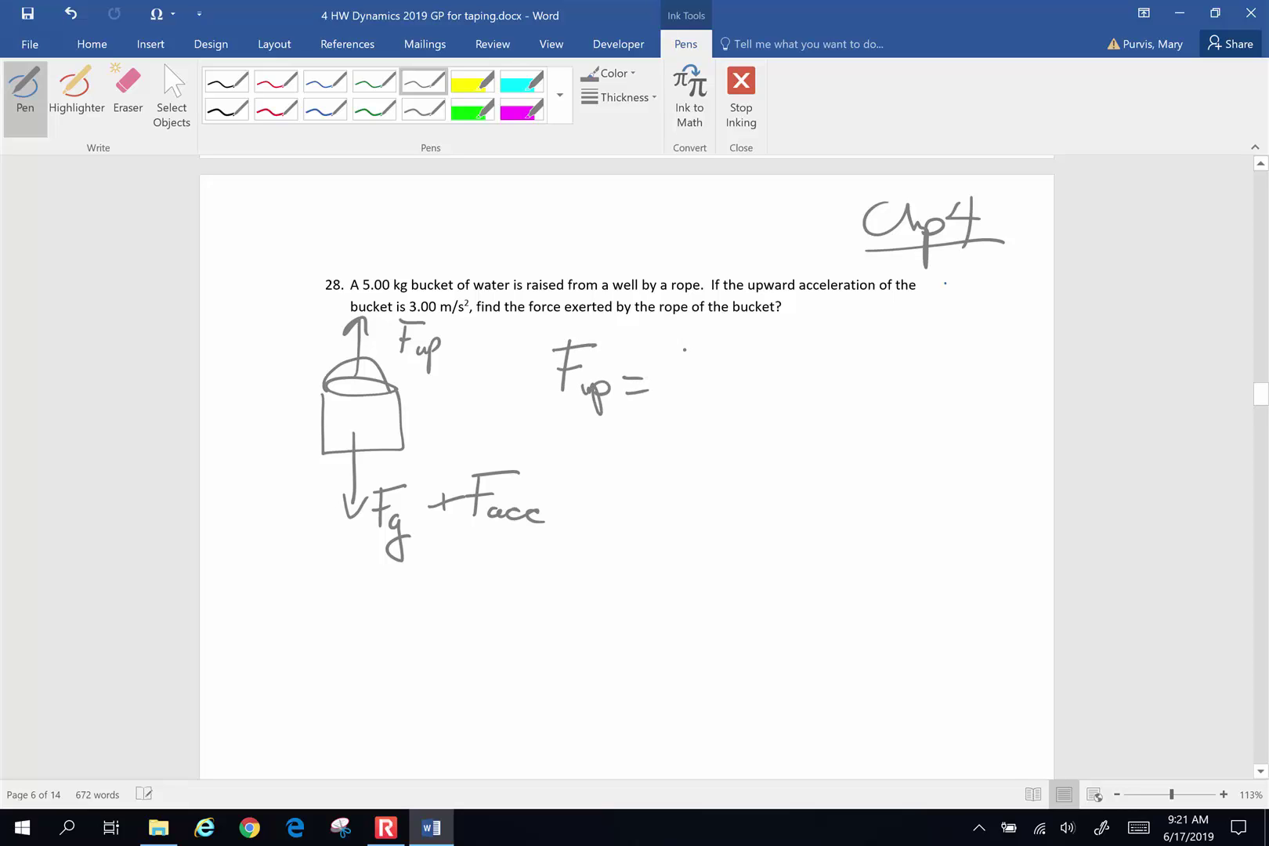
mouse_move(671, 339)
mouse_down()
mouse_move(670, 394)
mouse_move(701, 344)
mouse_up()
mouse_move(662, 376)
mouse_down()
mouse_move(681, 371)
mouse_move(692, 393)
mouse_move(678, 427)
mouse_up()
mouse_move(740, 366)
mouse_down()
mouse_move(739, 384)
mouse_move(787, 379)
mouse_move(816, 334)
mouse_move(800, 356)
mouse_move(812, 381)
mouse_move(859, 382)
mouse_up()
click(809, 366)
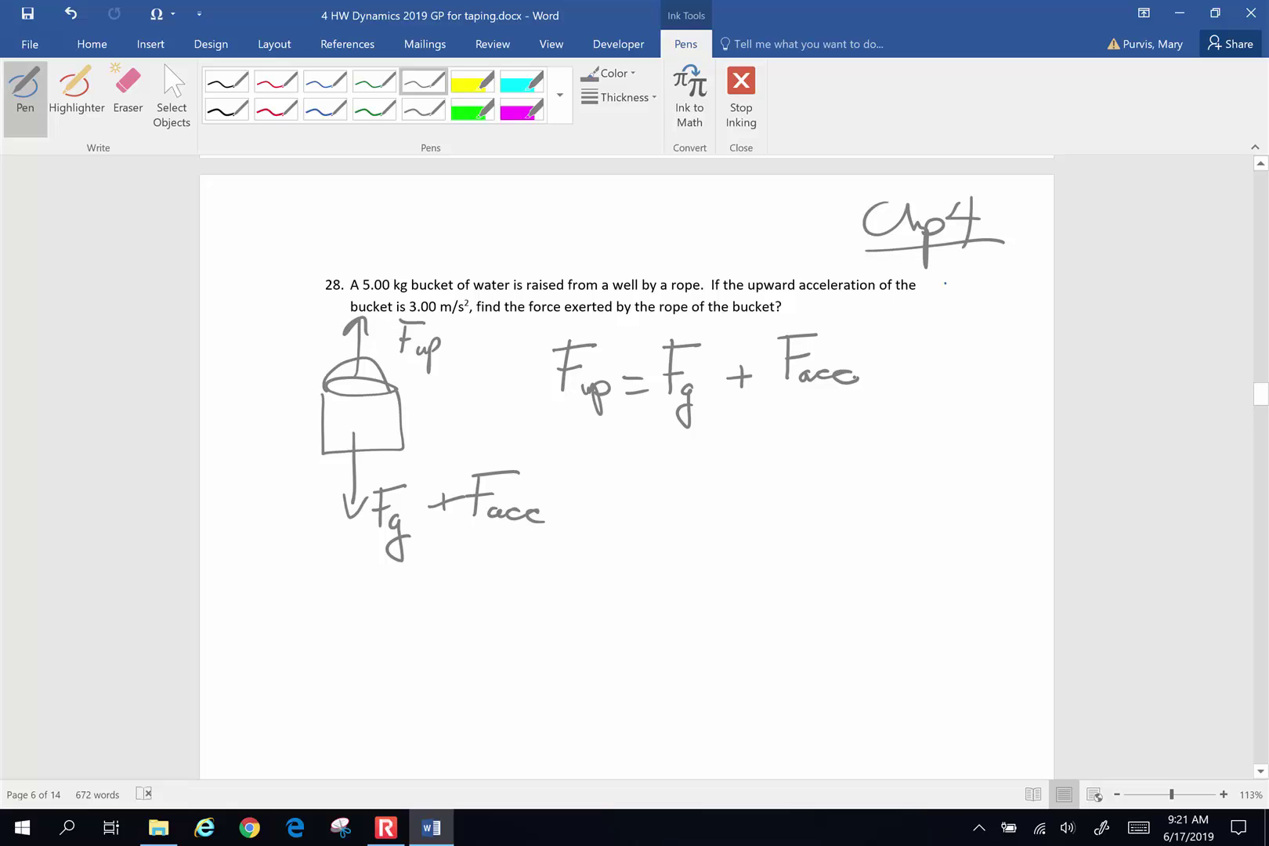
Expand it as mag + ma underneath, underline 'force exerted', and circle Fup = ?
drag(655, 429, 670, 409)
mouse_move(662, 408)
mouse_down()
mouse_move(679, 419)
mouse_move(647, 468)
mouse_move(704, 467)
mouse_move(707, 490)
mouse_up()
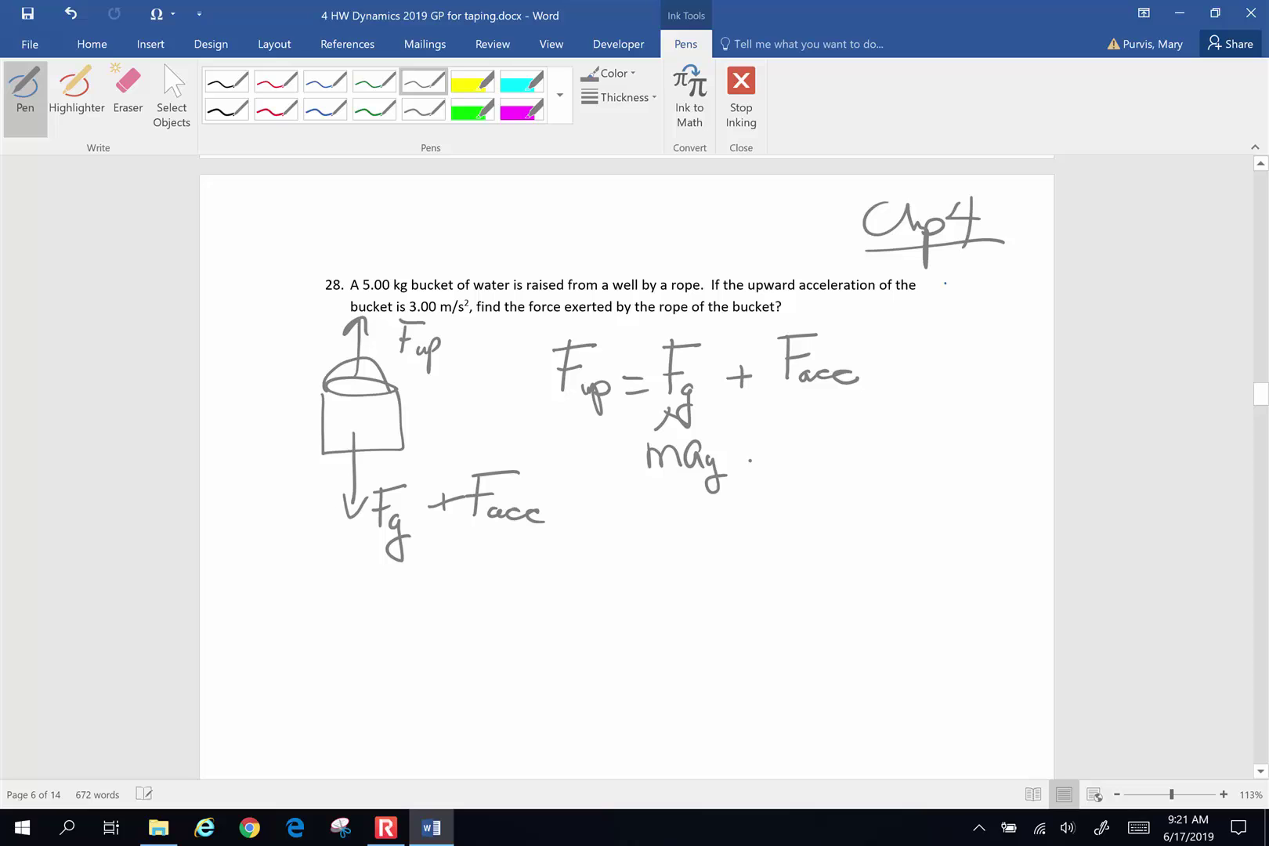
mouse_move(763, 444)
mouse_down()
mouse_move(763, 468)
mouse_move(855, 410)
mouse_move(811, 467)
mouse_move(856, 467)
mouse_move(875, 446)
mouse_move(902, 468)
mouse_up()
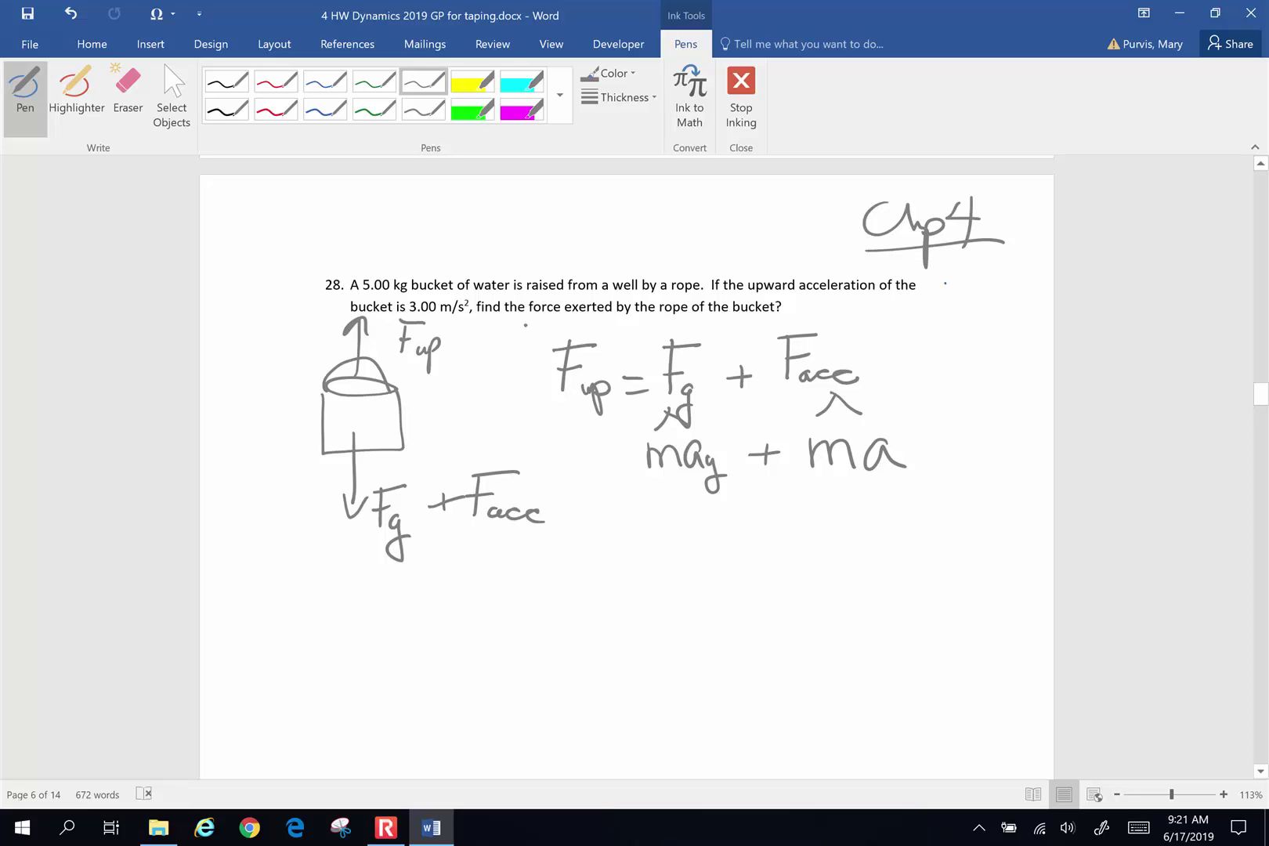
drag(522, 321, 638, 324)
drag(444, 350, 467, 353)
mouse_move(457, 363)
mouse_down()
mouse_move(492, 357)
mouse_move(513, 321)
mouse_move(481, 381)
mouse_up()
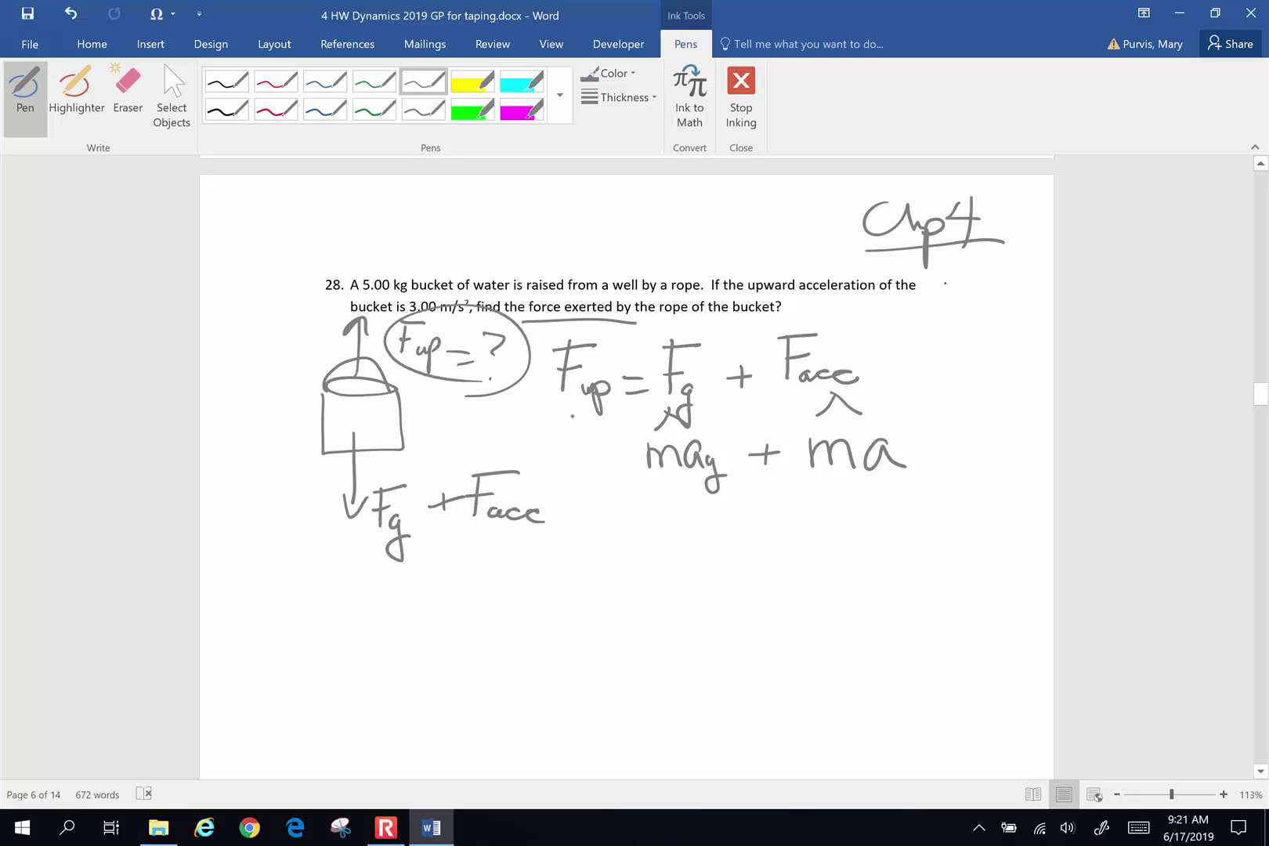
Begin writing Fup below the bucket diagram
mouse_move(327, 602)
mouse_down()
mouse_move(324, 642)
mouse_move(369, 593)
mouse_up()
drag(322, 625, 343, 622)
mouse_move(342, 636)
mouse_down()
mouse_move(361, 664)
mouse_move(364, 640)
mouse_up()
click(362, 632)
Write '= (5 kg)' after Fup and underline mag in the upper equation
mouse_move(387, 623)
mouse_down()
mouse_move(406, 621)
mouse_move(408, 643)
mouse_move(435, 619)
mouse_move(434, 636)
mouse_up()
mouse_move(436, 602)
mouse_down()
mouse_move(476, 596)
mouse_move(475, 636)
mouse_up()
drag(487, 605, 486, 633)
click(497, 654)
drag(496, 619, 481, 658)
mouse_move(520, 589)
mouse_down()
mouse_move(529, 599)
mouse_move(509, 658)
mouse_up()
drag(440, 593, 427, 655)
drag(672, 478, 708, 475)
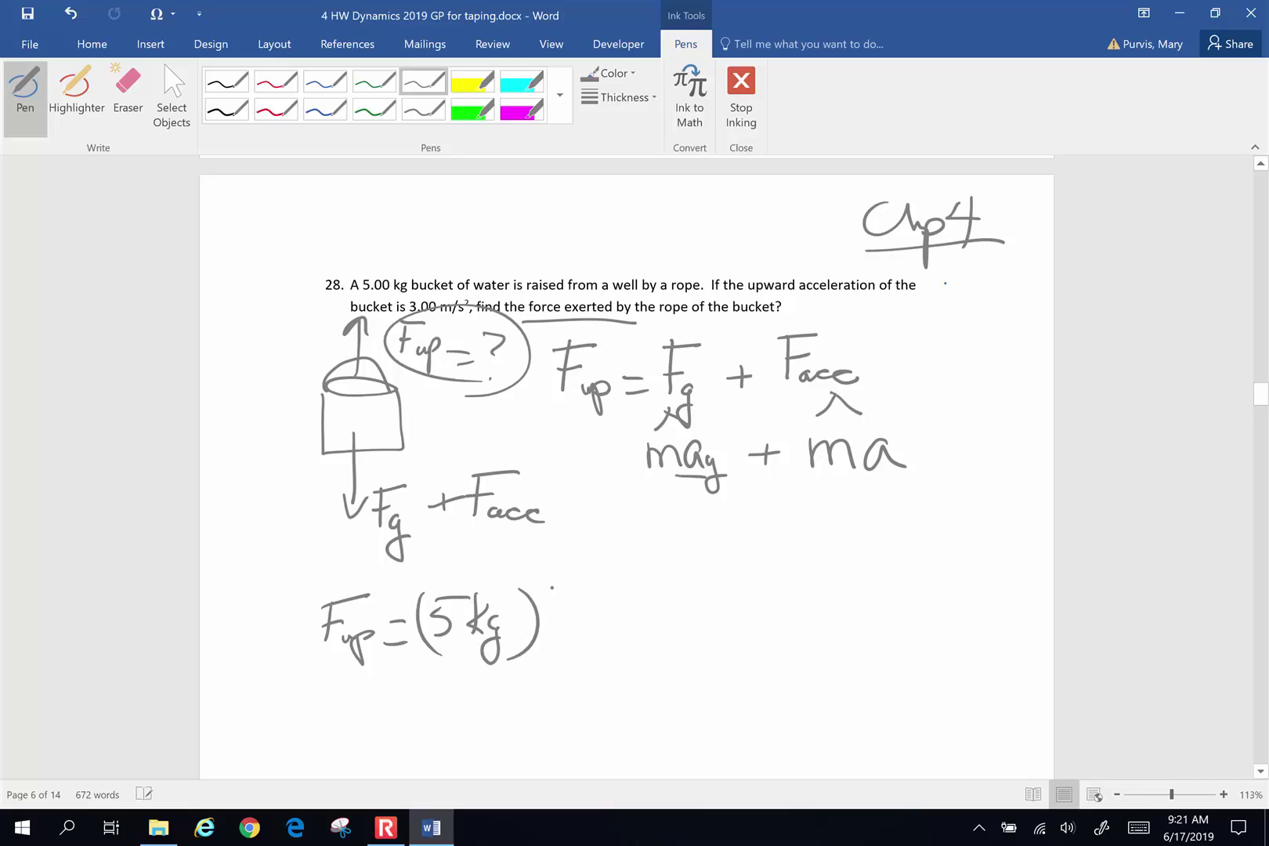
Add (9.8 m/s²) and a plus sign after the first mass term
mouse_move(554, 589)
mouse_down()
mouse_move(551, 660)
mouse_move(628, 606)
mouse_move(621, 654)
mouse_up()
click(581, 641)
click(616, 620)
mouse_move(642, 634)
mouse_down()
mouse_move(632, 652)
mouse_move(666, 638)
mouse_up()
click(662, 618)
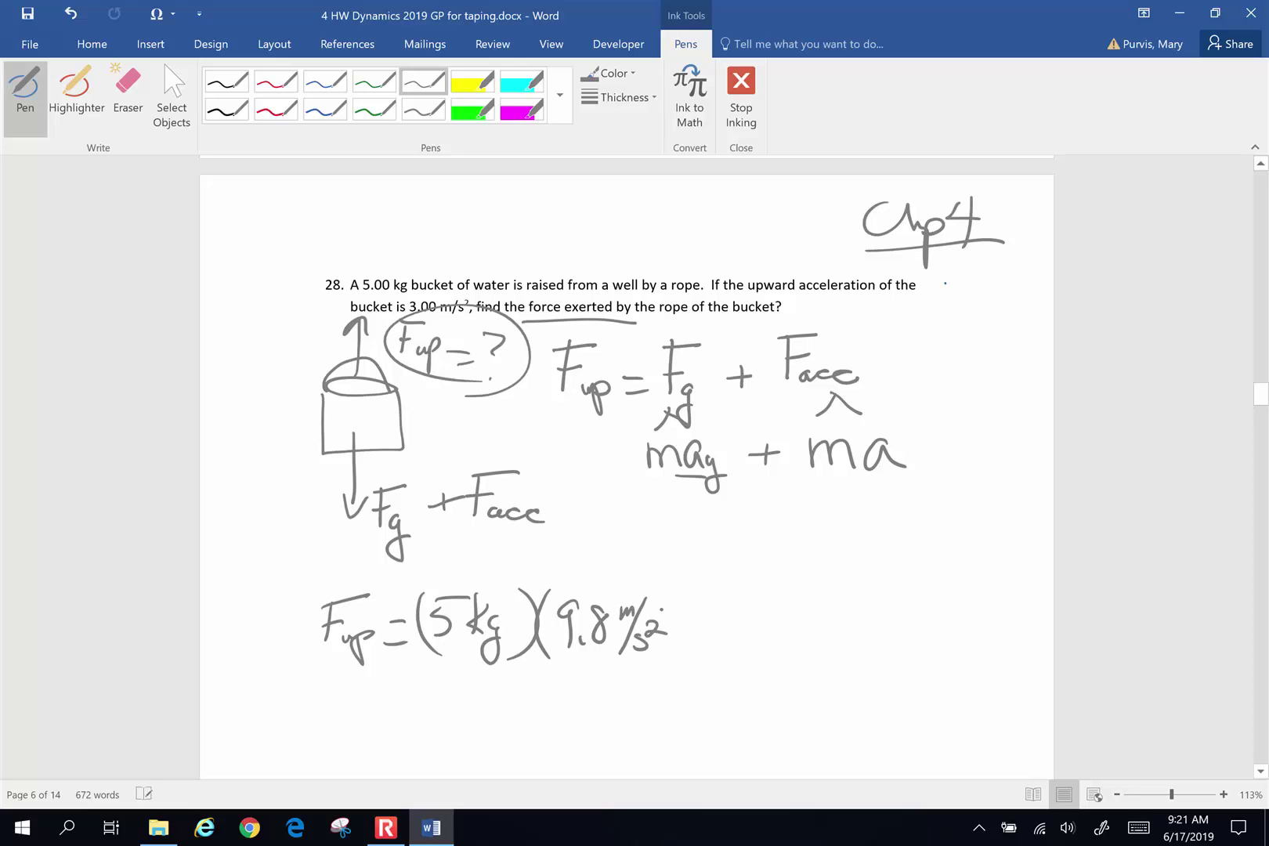
drag(656, 586, 669, 657)
drag(722, 619, 722, 646)
mouse_move(707, 631)
mouse_down()
mouse_move(759, 634)
mouse_move(799, 601)
mouse_move(791, 642)
mouse_up()
Write the second term (5 kg)(3.00 m/s²)
drag(808, 597, 804, 640)
drag(819, 617, 807, 668)
drag(830, 587, 826, 662)
mouse_move(767, 580)
mouse_down()
mouse_move(750, 620)
mouse_move(768, 660)
mouse_up()
click(886, 591)
mouse_move(885, 589)
mouse_down()
mouse_move(870, 654)
mouse_move(899, 622)
mouse_move(882, 642)
mouse_up()
mouse_move(908, 635)
mouse_down()
mouse_move(906, 646)
mouse_move(927, 613)
mouse_move(969, 604)
mouse_move(953, 648)
mouse_up()
mouse_move(979, 633)
mouse_down()
mouse_move(965, 647)
mouse_move(993, 626)
mouse_up()
click(993, 625)
drag(1000, 576, 995, 664)
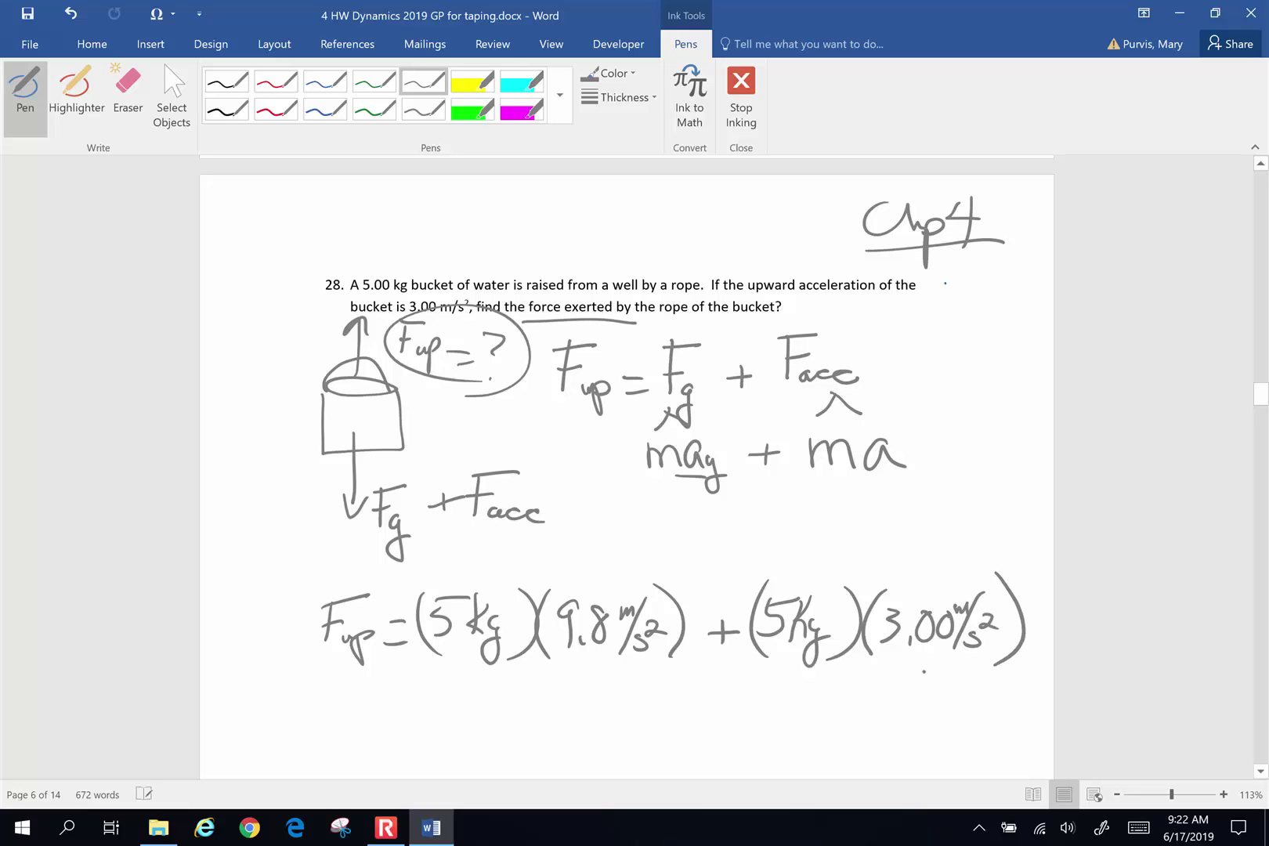
On the next line, write the partial results = 49.0 N + 15 N
drag(393, 694, 413, 696)
drag(393, 709, 479, 705)
drag(474, 683, 470, 730)
mouse_move(505, 692)
mouse_down()
mouse_move(493, 728)
mouse_move(539, 692)
mouse_up()
click(515, 722)
drag(550, 731, 585, 680)
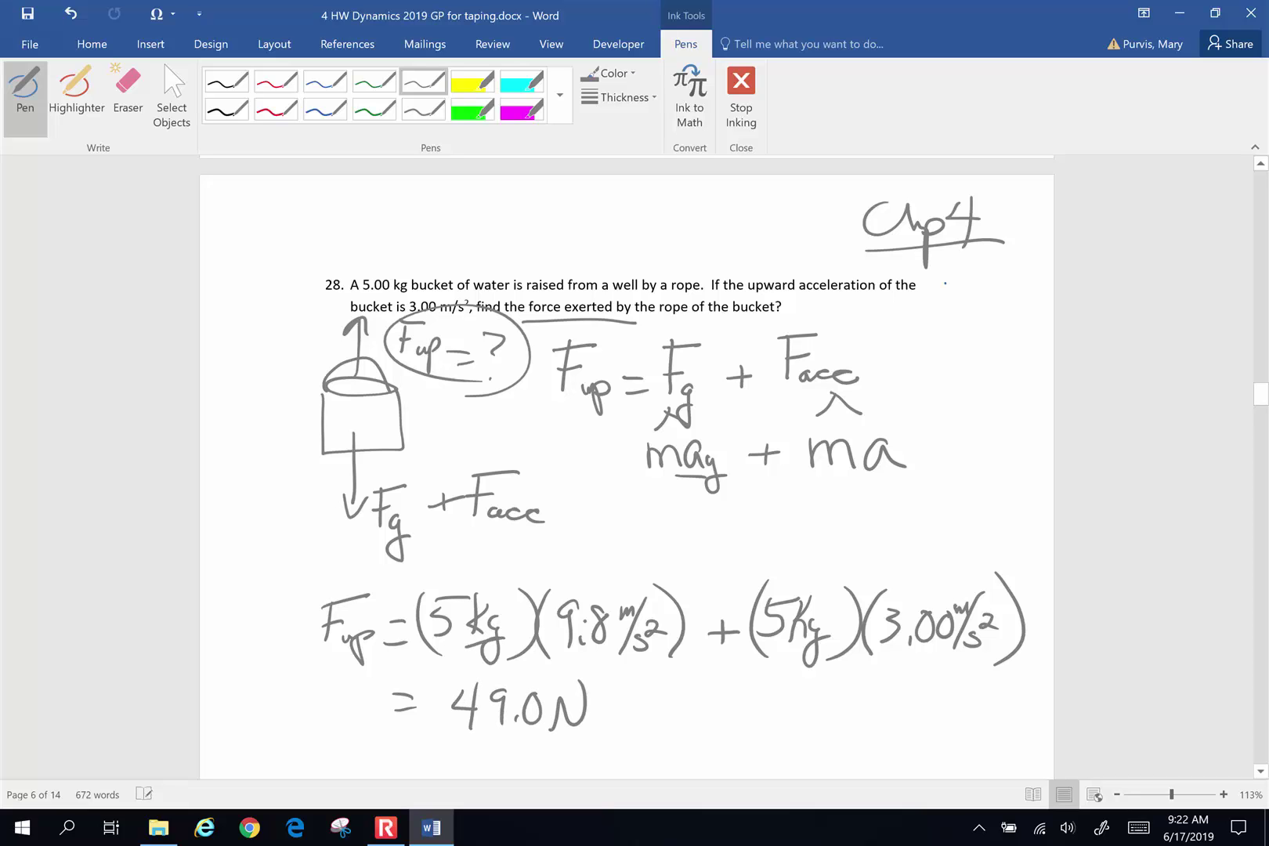
drag(683, 695, 682, 720)
mouse_move(660, 712)
mouse_down()
mouse_move(785, 716)
mouse_move(765, 722)
mouse_up()
drag(774, 691, 808, 686)
click(801, 718)
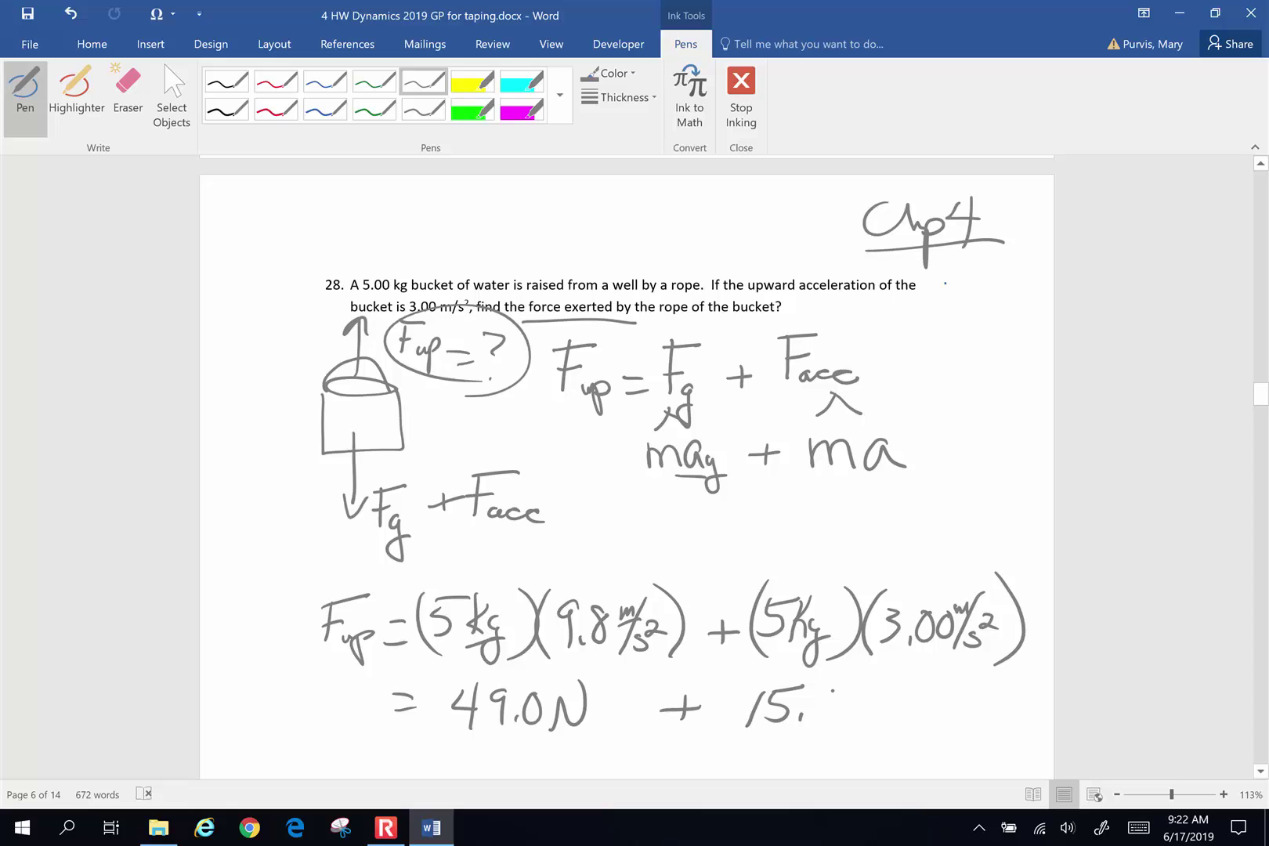
mouse_move(832, 691)
mouse_down()
mouse_move(829, 720)
mouse_move(855, 687)
mouse_up()
Scroll the page down and begin a new Fup = line below
click(1259, 395)
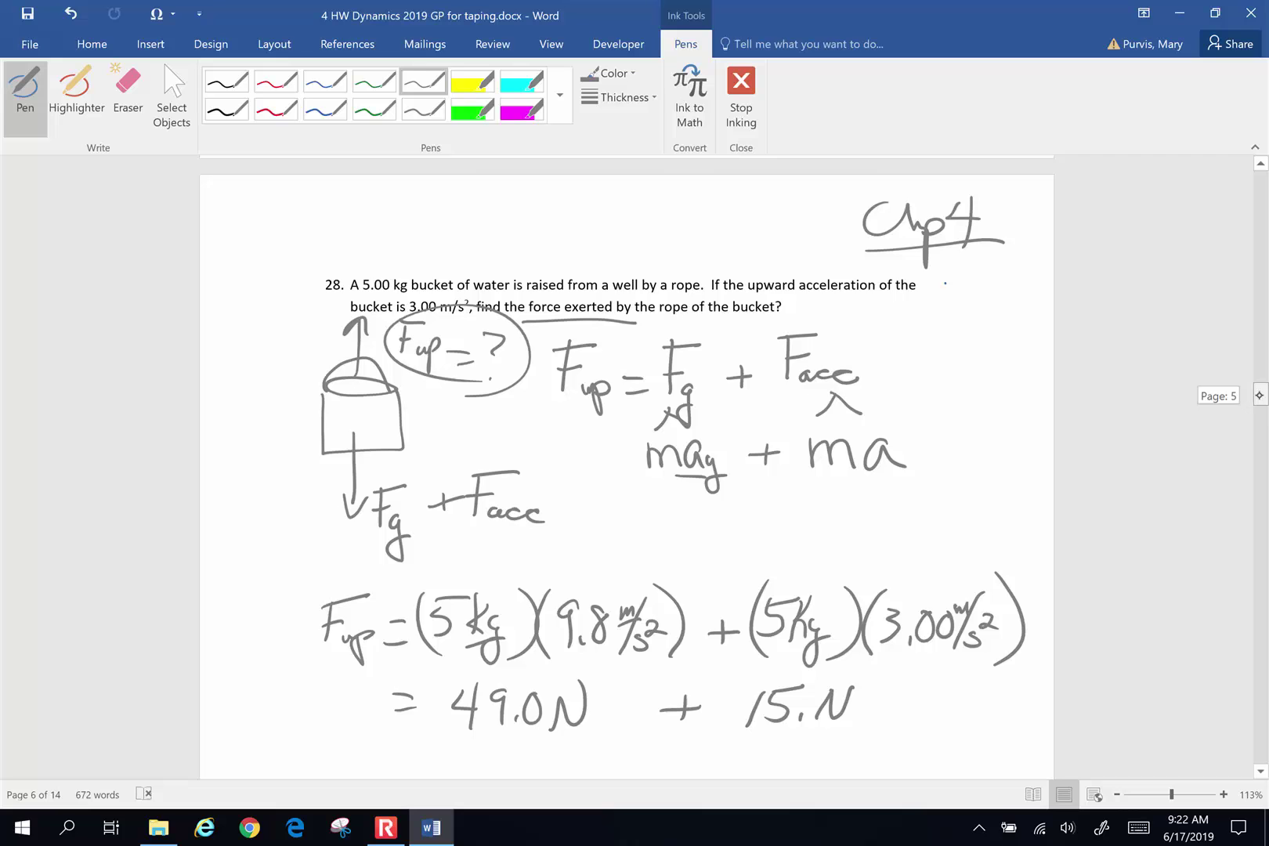
drag(1259, 395, 1259, 407)
mouse_move(362, 412)
mouse_down()
mouse_move(359, 467)
mouse_move(398, 415)
mouse_up()
Ink and circle the final answer Fup = 64.0 N, then scroll down to problem 29
drag(351, 456, 376, 449)
drag(374, 452, 386, 484)
drag(382, 458, 462, 450)
drag(416, 474, 460, 473)
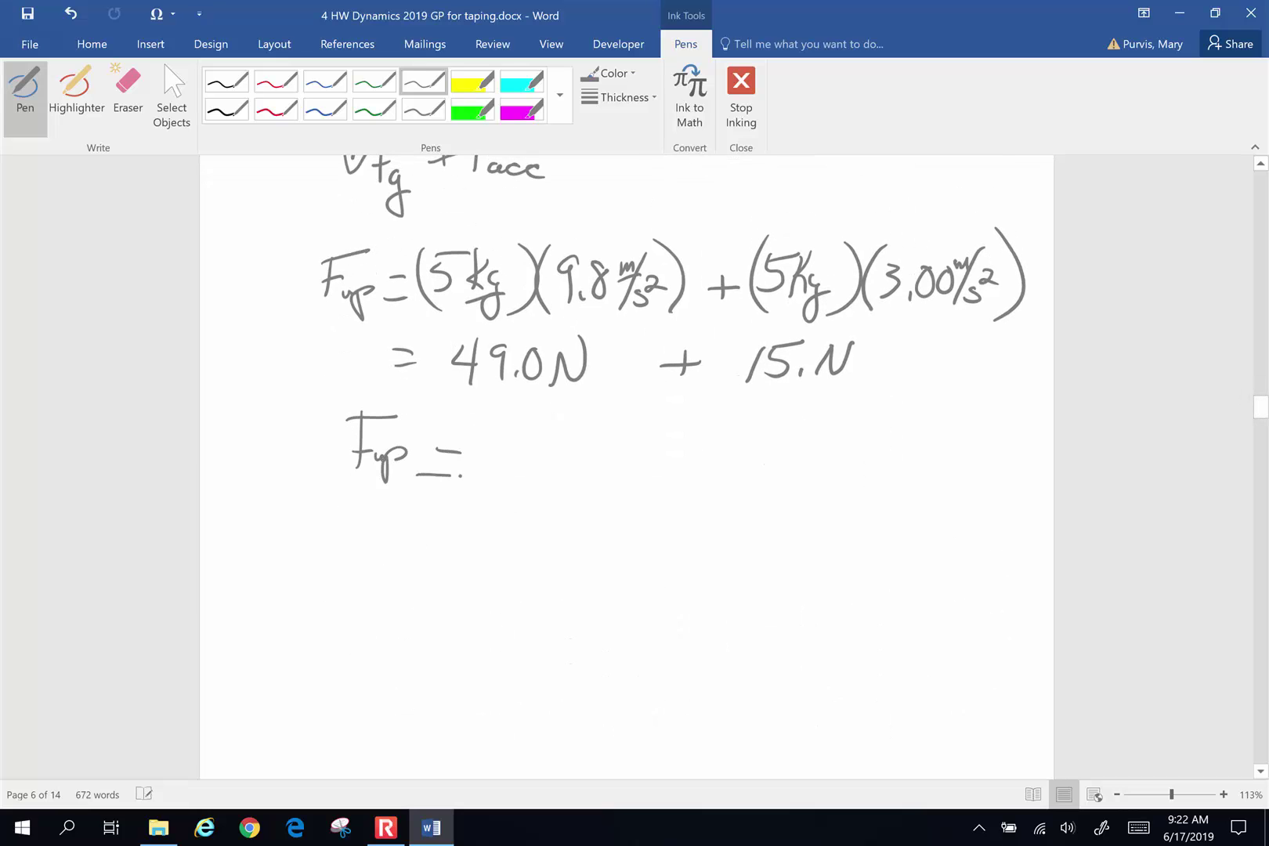
mouse_move(454, 394)
mouse_down()
mouse_move(552, 396)
mouse_move(500, 458)
mouse_move(551, 455)
mouse_move(540, 476)
mouse_up()
click(563, 470)
mouse_move(593, 427)
mouse_down()
mouse_move(603, 440)
mouse_move(652, 420)
mouse_up()
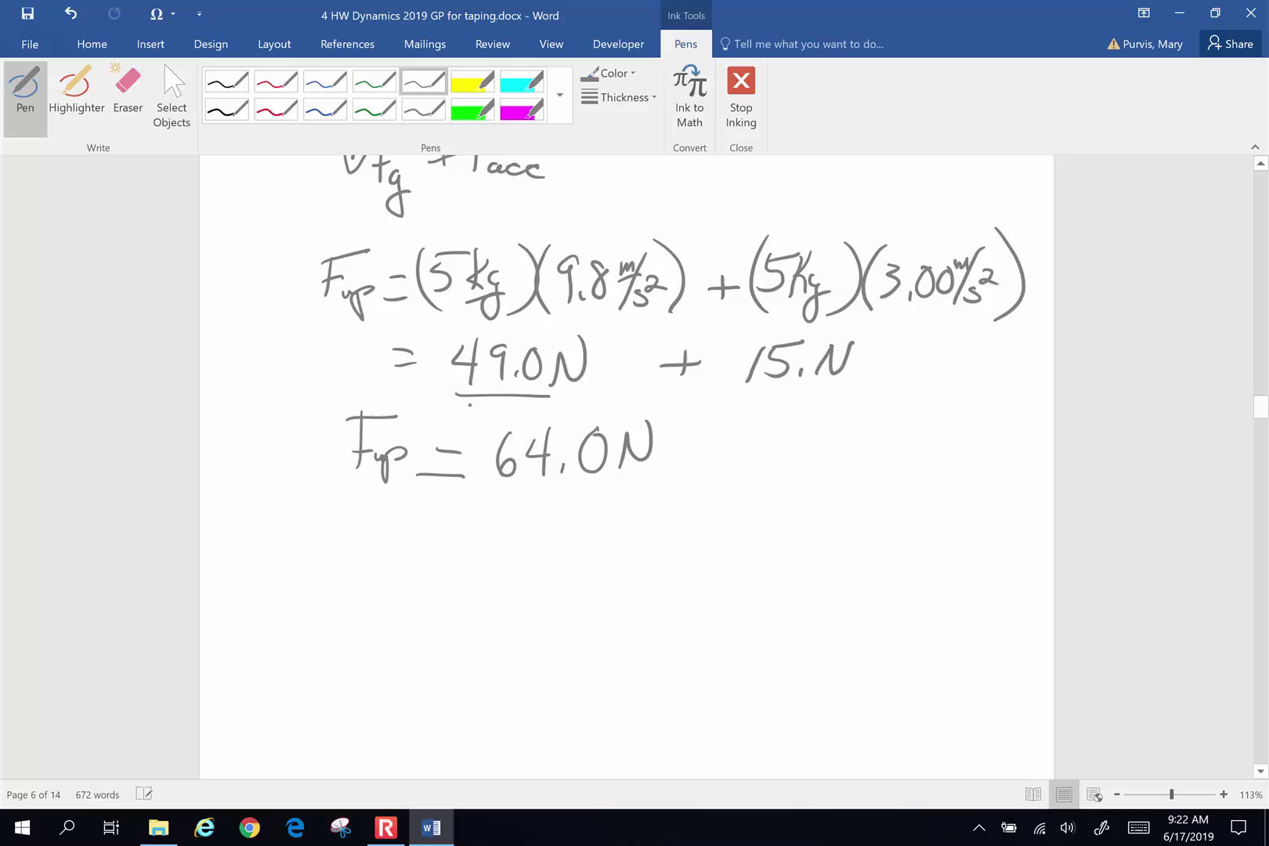
mouse_move(469, 399)
mouse_down()
mouse_move(609, 518)
mouse_move(485, 398)
mouse_up()
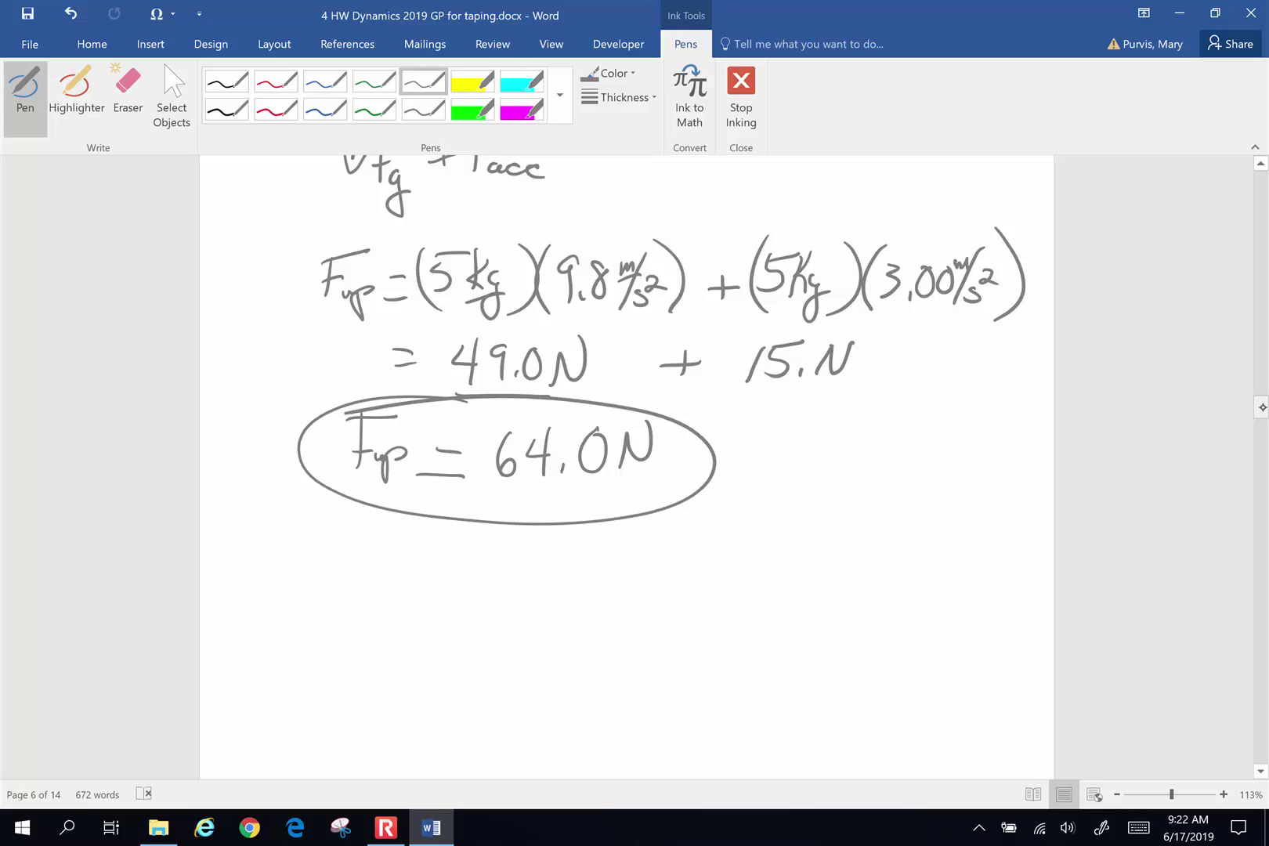
click(1260, 408)
drag(1261, 407, 1260, 435)
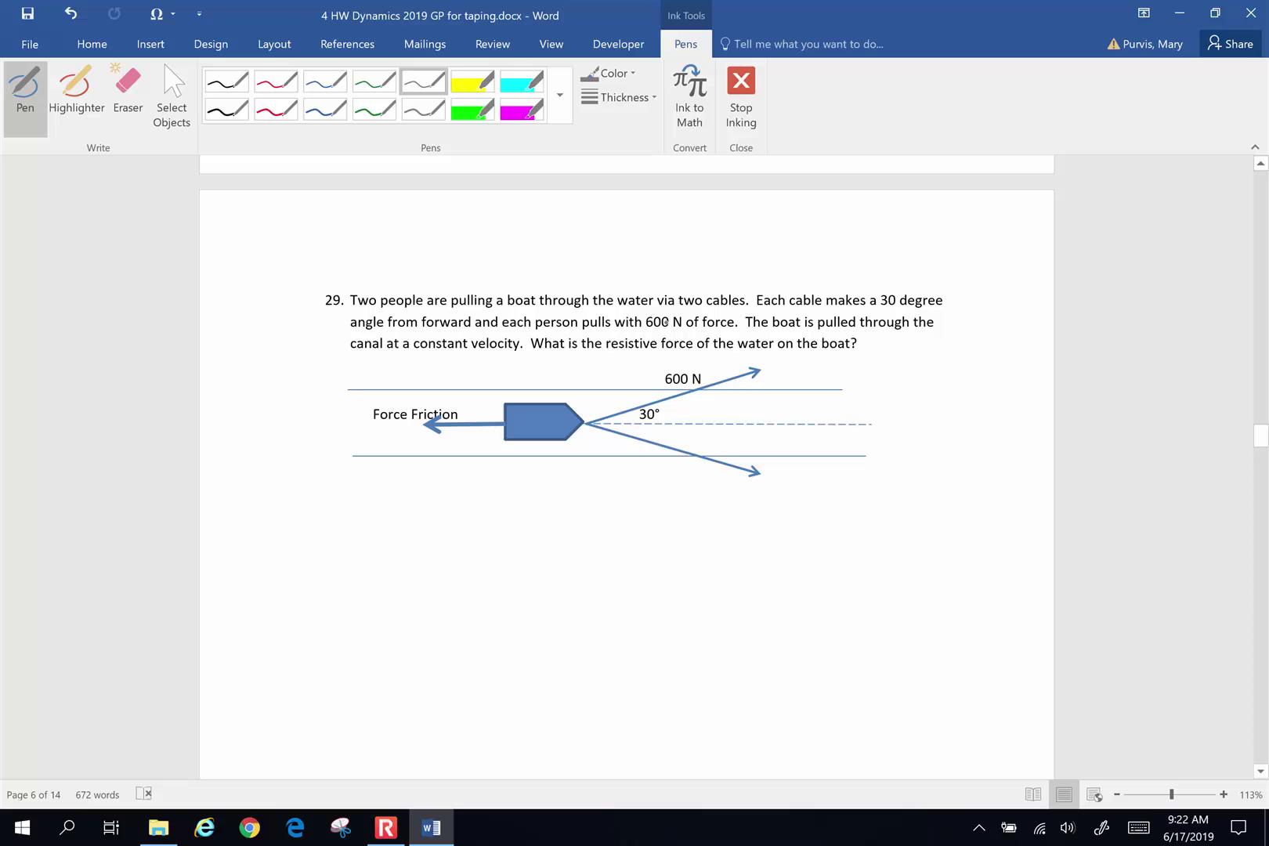
Underline 'two cables', draw the boat's centre-line arrow, and mark 30° and 600 N on the cables
drag(663, 311, 722, 312)
mouse_move(603, 423)
mouse_down()
mouse_move(872, 421)
mouse_move(854, 428)
mouse_up()
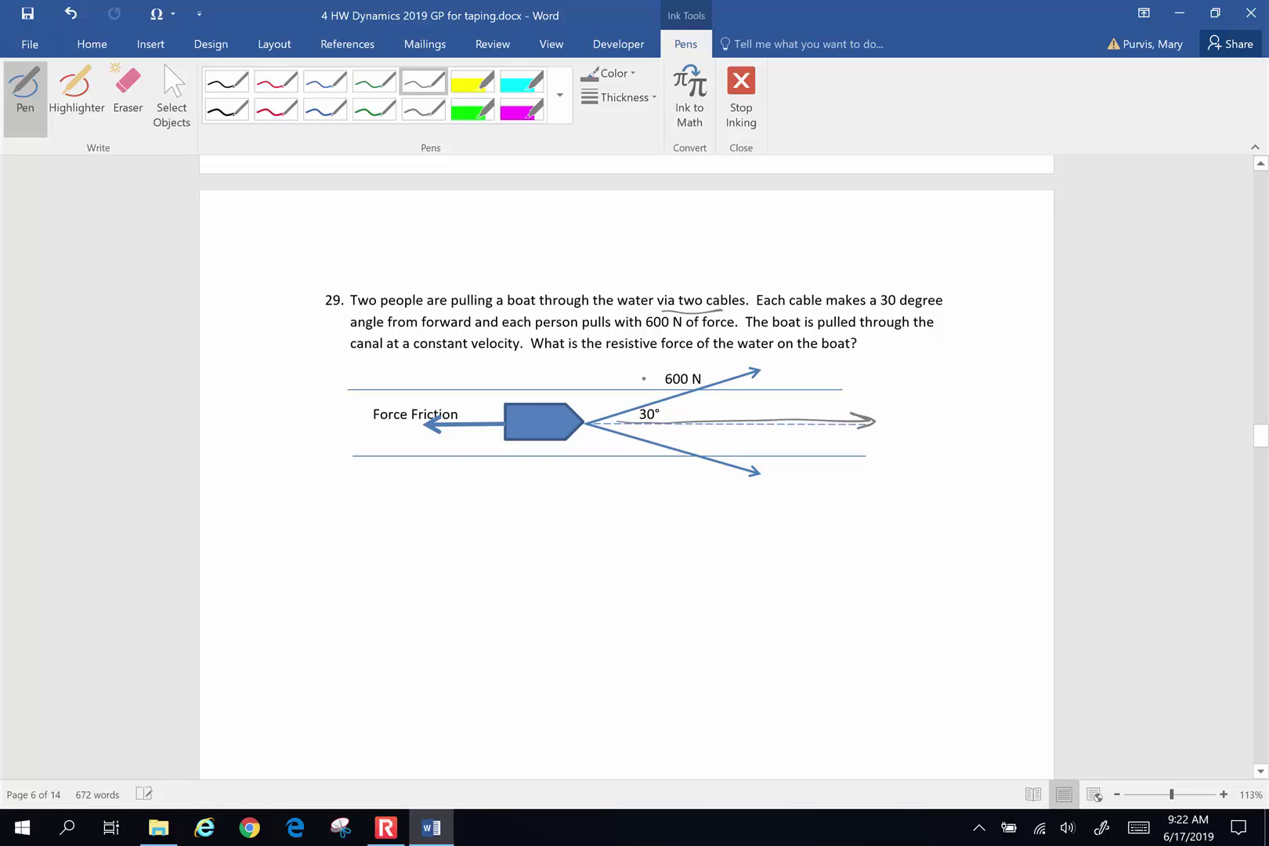
drag(627, 412, 627, 437)
mouse_move(640, 449)
mouse_down()
mouse_move(631, 465)
mouse_move(668, 475)
mouse_move(699, 462)
mouse_up()
click(675, 474)
Underline 'constant velocity', write and underline ΣF = 0 above, and bold the forward arrow
drag(422, 356, 510, 357)
mouse_move(390, 225)
mouse_down()
mouse_move(368, 225)
mouse_move(360, 256)
mouse_move(399, 255)
mouse_up()
mouse_move(407, 223)
mouse_down()
mouse_move(406, 257)
mouse_move(430, 226)
mouse_move(424, 241)
mouse_up()
mouse_move(427, 242)
mouse_down()
mouse_move(451, 257)
mouse_move(505, 218)
mouse_up()
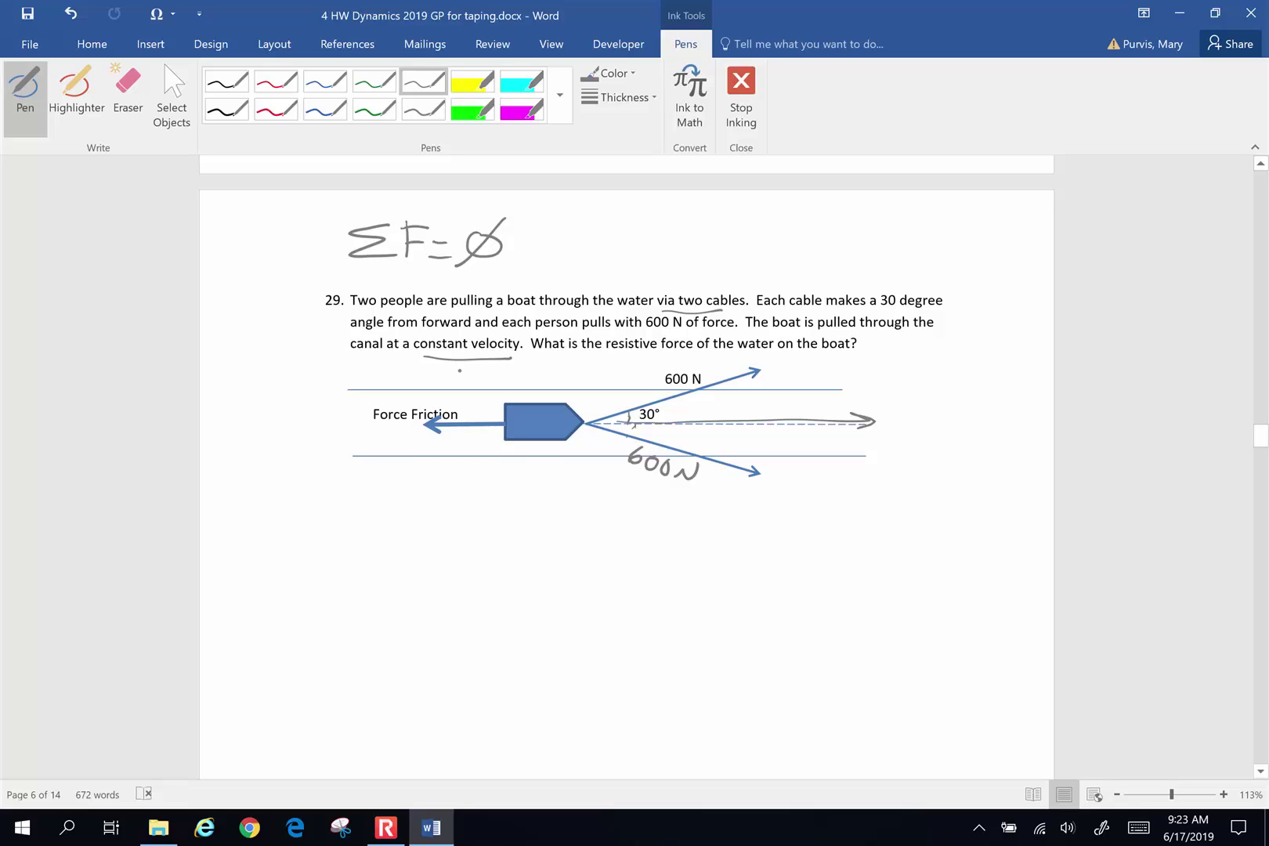
drag(384, 275, 533, 274)
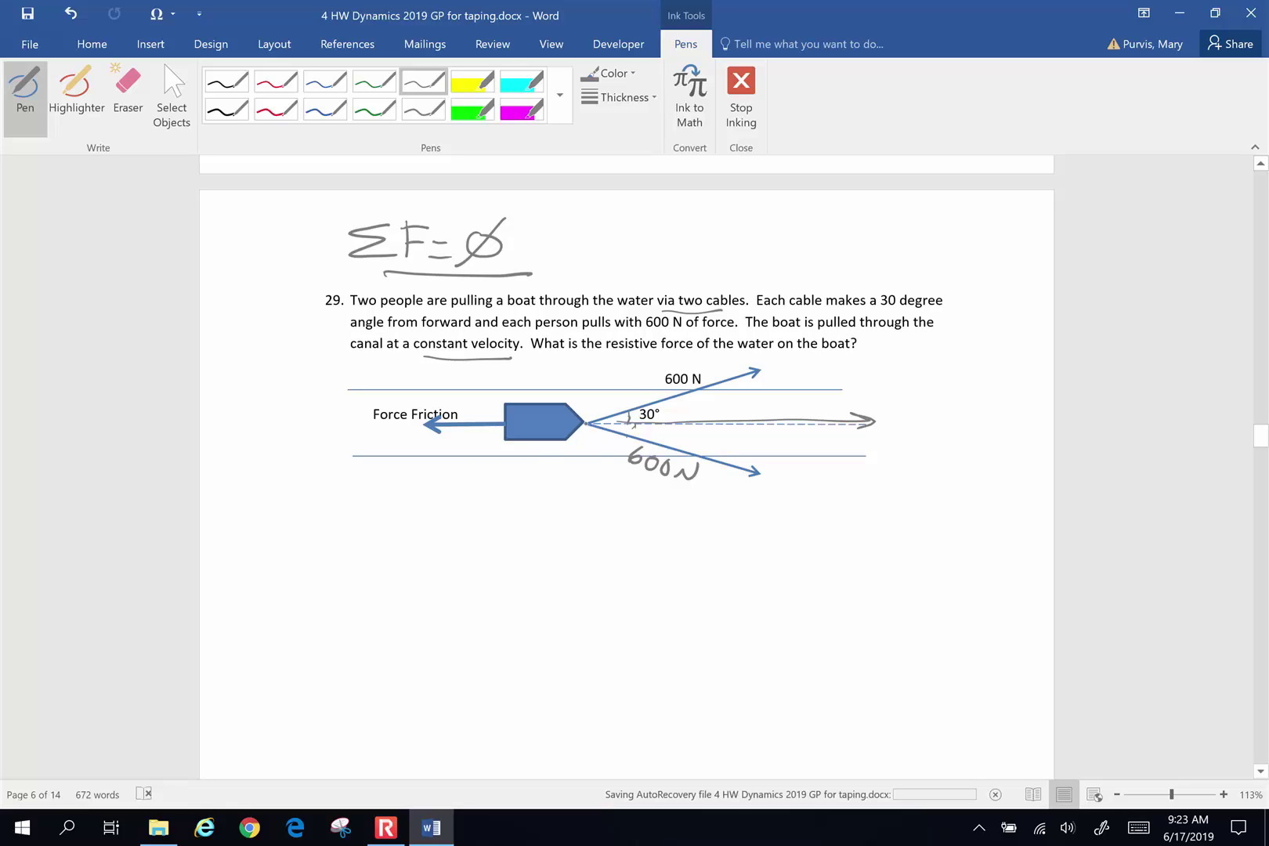
mouse_move(586, 422)
mouse_down()
mouse_move(744, 414)
mouse_move(750, 430)
mouse_up()
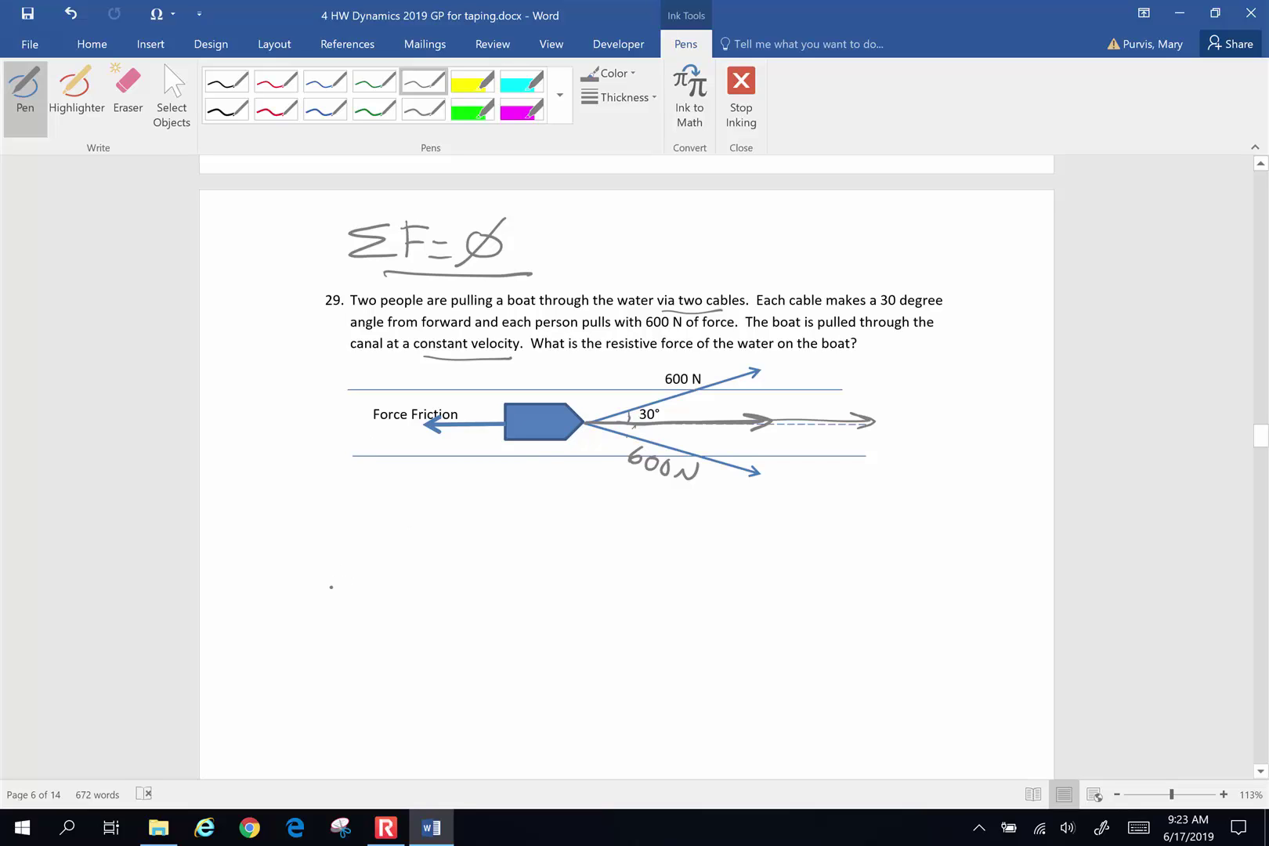
Draw the force triangle's base and 600 N hypotenuse, marking the 30° angle
drag(299, 593, 618, 589)
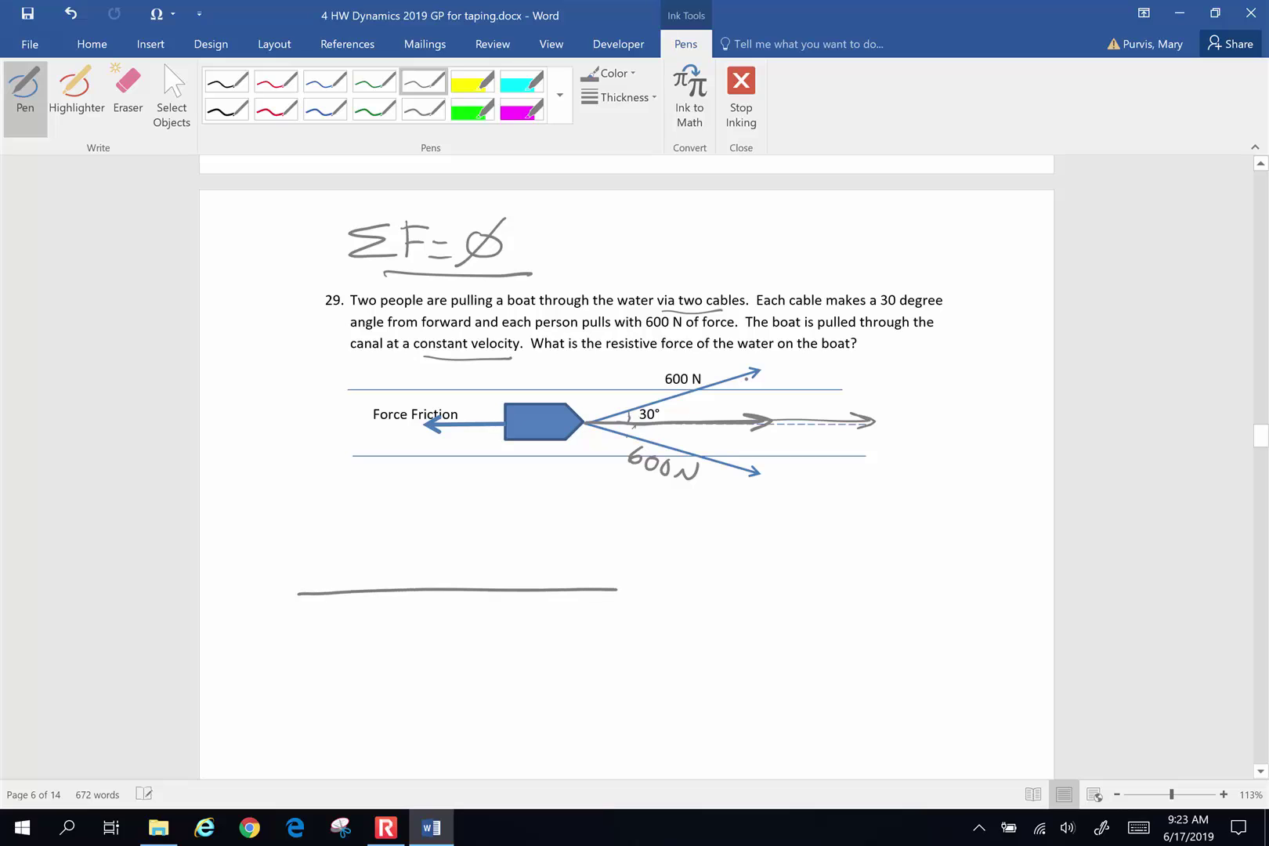
mouse_move(765, 365)
mouse_down()
mouse_move(760, 417)
mouse_move(774, 366)
mouse_up()
mouse_move(764, 367)
mouse_down()
mouse_move(638, 411)
mouse_move(723, 385)
mouse_move(760, 422)
mouse_up()
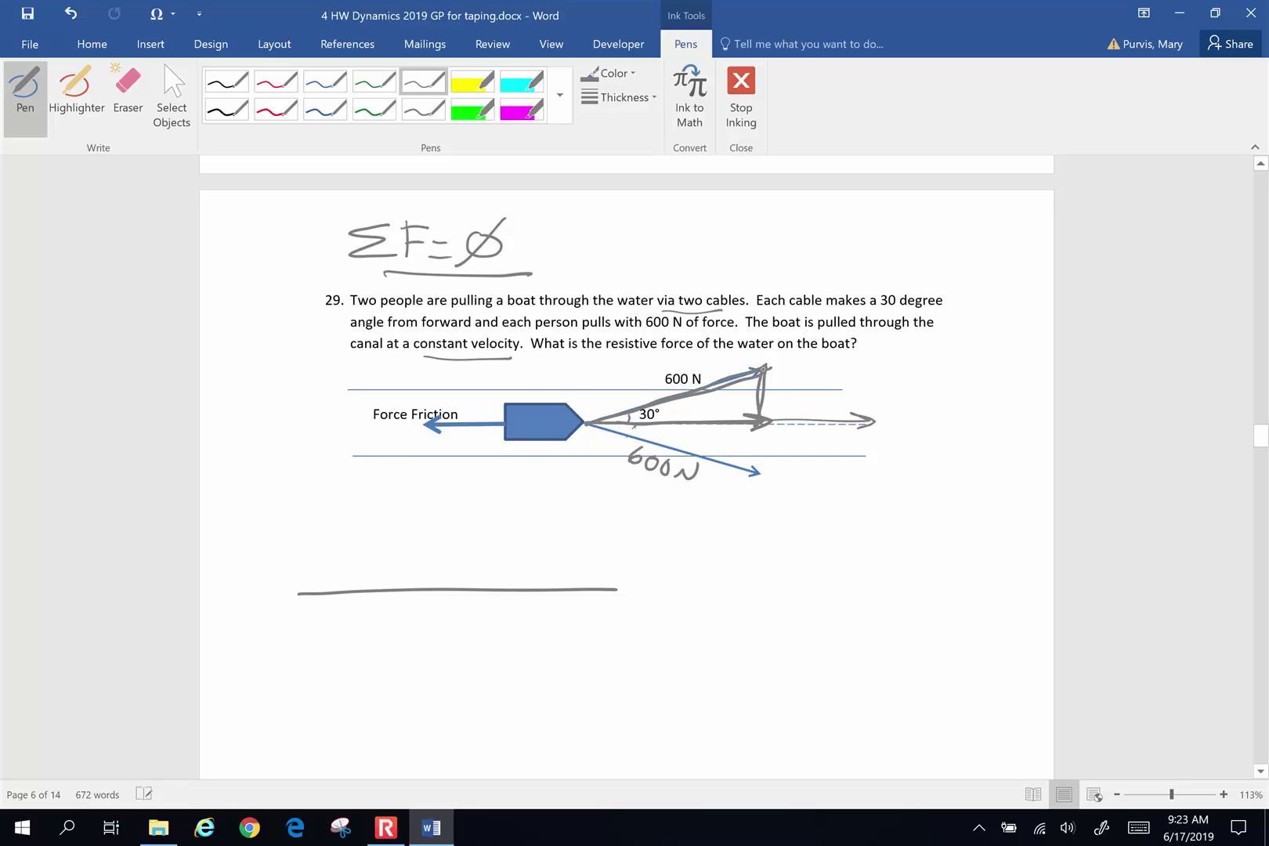
drag(305, 589, 623, 491)
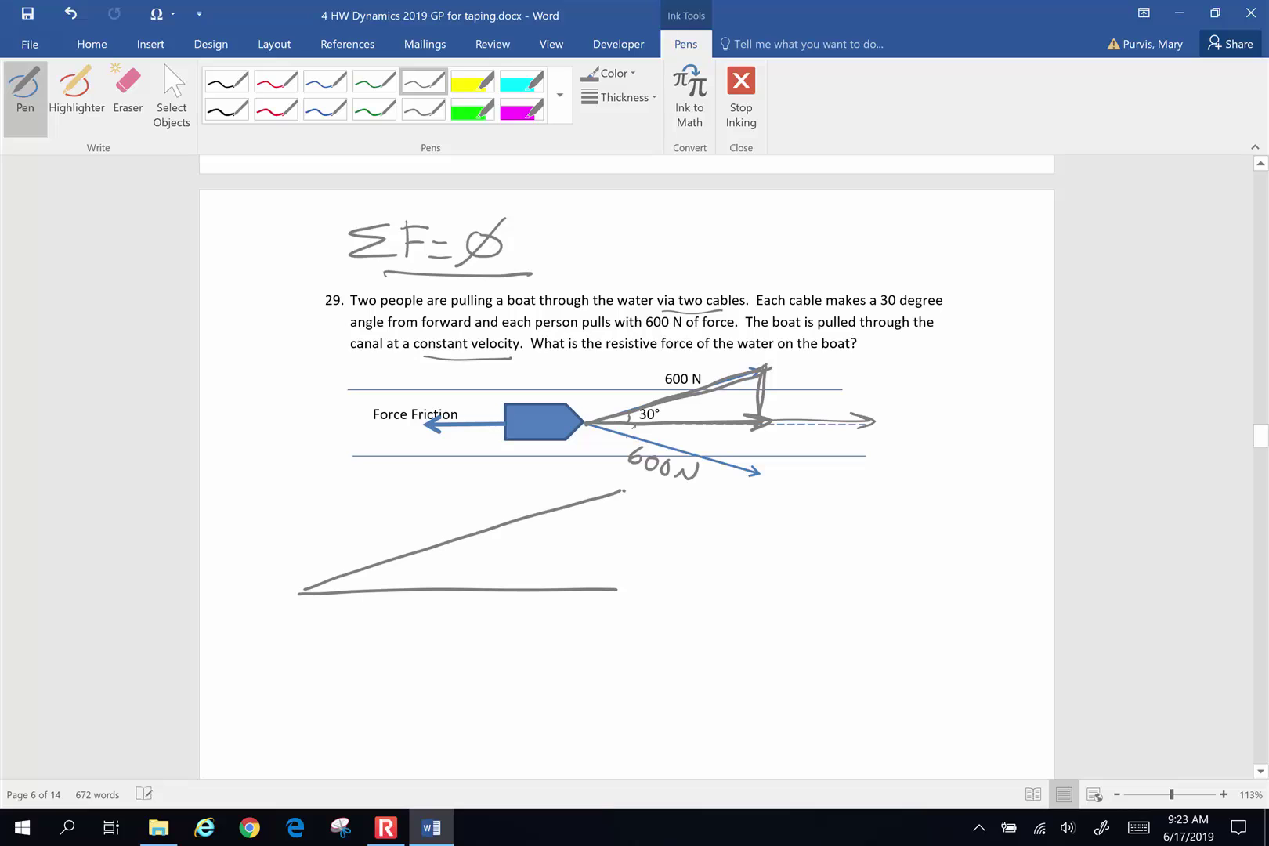
mouse_move(414, 503)
mouse_down()
mouse_move(401, 538)
mouse_move(399, 525)
mouse_up()
mouse_move(450, 495)
mouse_down()
mouse_move(440, 498)
mouse_move(521, 466)
mouse_up()
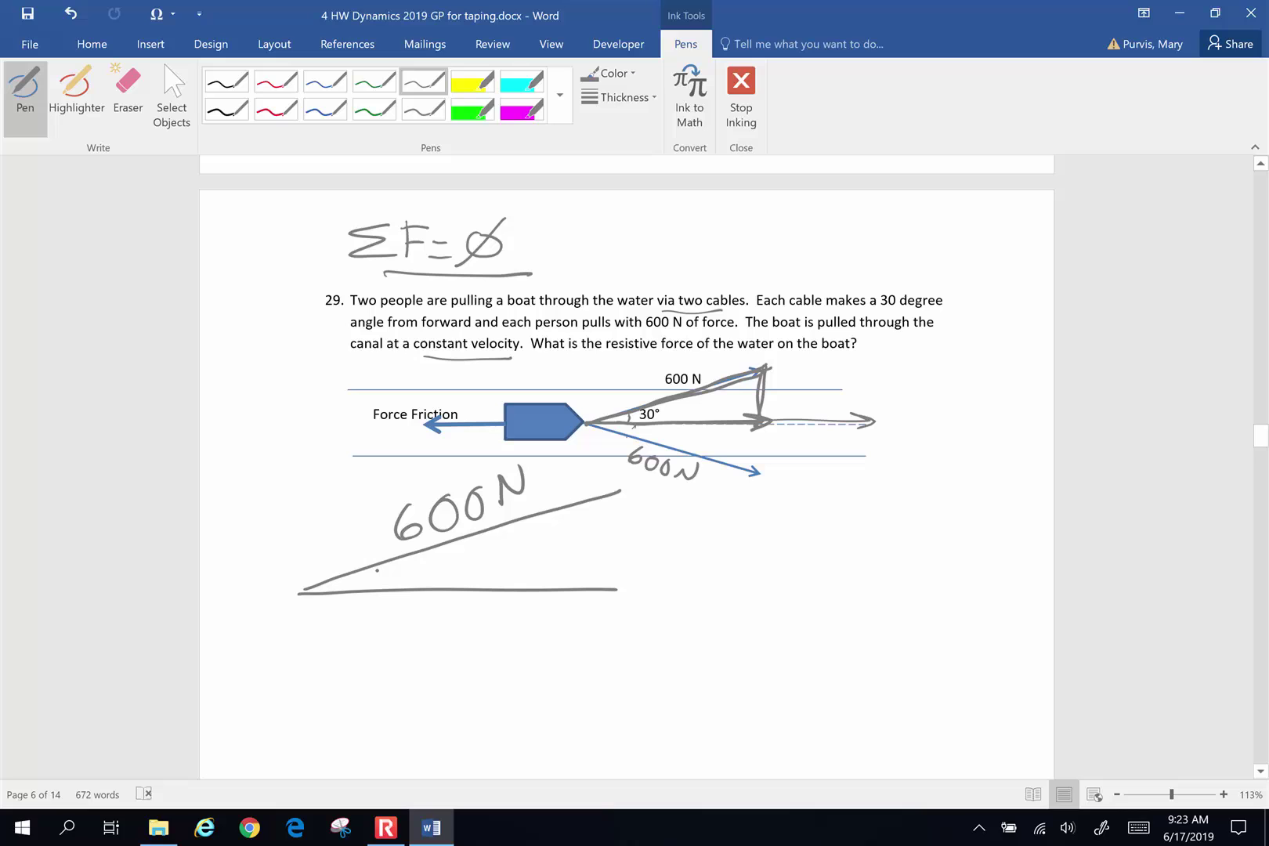
mouse_move(374, 569)
mouse_down()
mouse_move(369, 587)
mouse_move(414, 562)
mouse_up()
Add the vertical side and right-angle marks, then label the base F_forward =
mouse_move(619, 491)
mouse_down()
mouse_move(611, 592)
mouse_move(609, 560)
mouse_up()
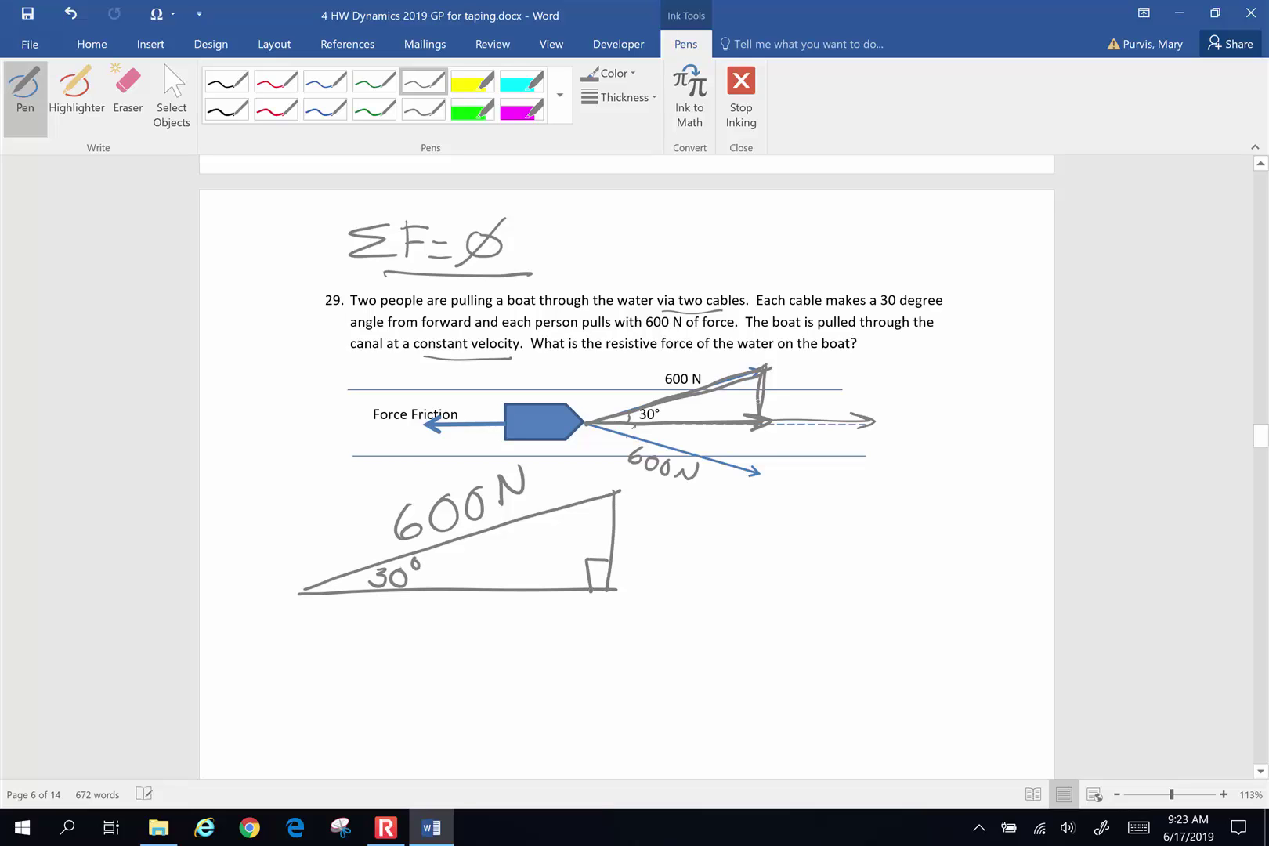
drag(739, 420, 758, 400)
drag(597, 580, 599, 605)
mouse_move(409, 609)
mouse_down()
mouse_move(410, 634)
mouse_move(436, 609)
mouse_move(424, 622)
mouse_up()
mouse_move(438, 626)
mouse_down()
mouse_move(430, 643)
mouse_move(496, 633)
mouse_move(511, 644)
mouse_up()
click(483, 644)
mouse_move(514, 643)
mouse_down()
mouse_move(530, 635)
mouse_move(526, 617)
mouse_move(570, 644)
mouse_up()
Label the forward force in the working as Fforward = adj
click(549, 643)
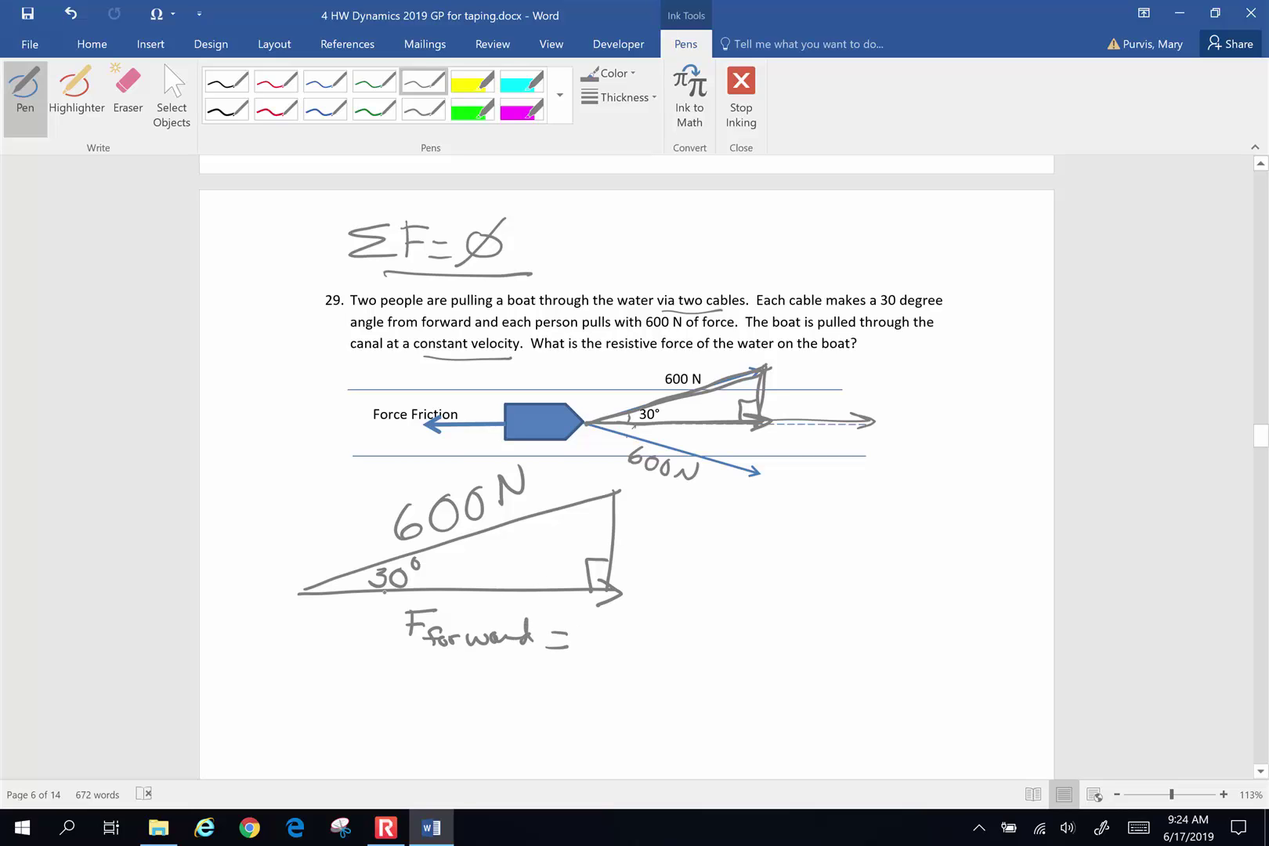
mouse_move(305, 595)
mouse_down()
mouse_move(591, 595)
mouse_move(600, 647)
mouse_move(614, 623)
mouse_move(624, 658)
mouse_up()
click(624, 641)
click(631, 628)
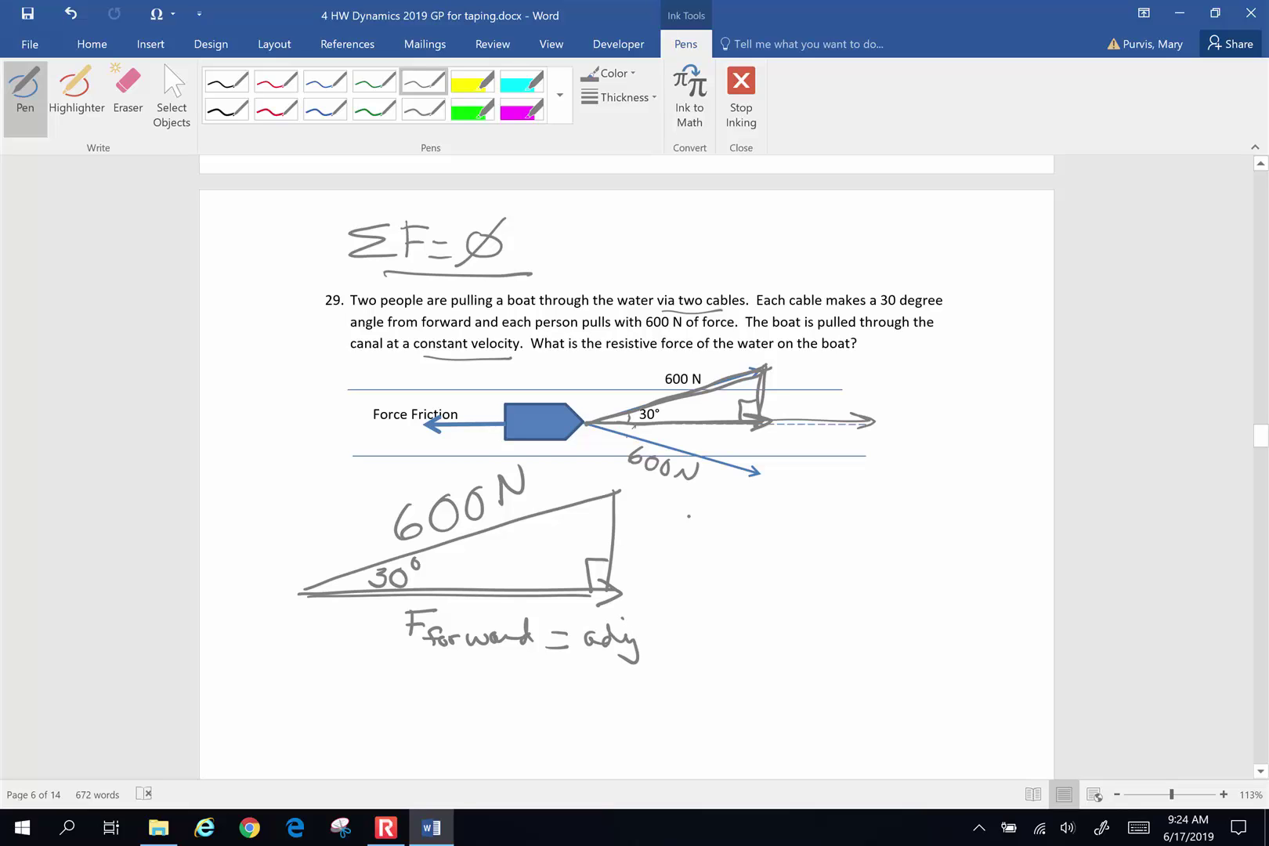
Write hyp = beside the triangle and mark the 30° angle arc
drag(682, 509, 704, 540)
drag(710, 530, 709, 555)
drag(712, 532, 748, 530)
click(757, 529)
mouse_move(733, 540)
mouse_down()
mouse_move(765, 551)
mouse_move(822, 526)
mouse_move(880, 523)
mouse_up()
drag(362, 570, 362, 595)
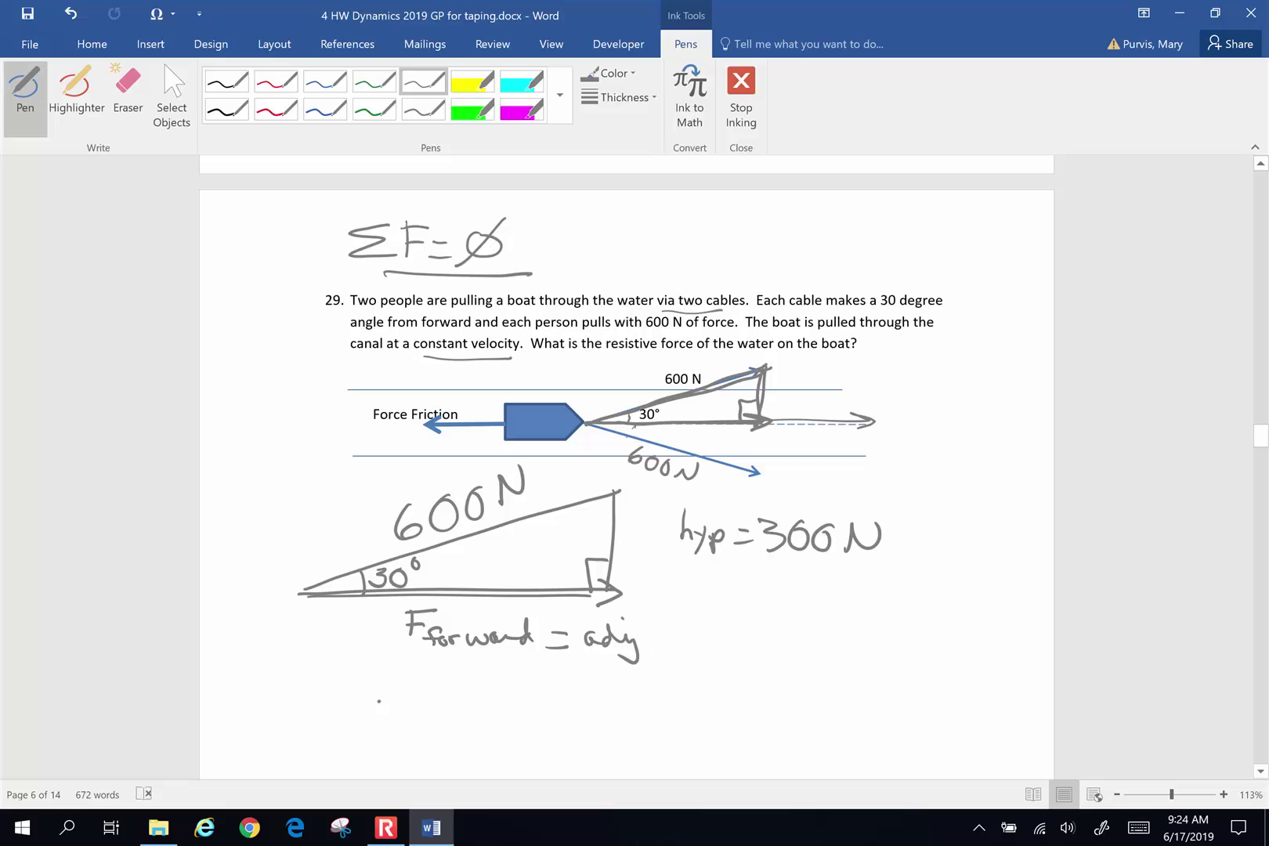
Write cos θ = adj/hyp below the forward-force line
mouse_move(380, 691)
mouse_down()
mouse_move(378, 708)
mouse_move(447, 700)
mouse_up()
click(427, 701)
drag(467, 696, 482, 706)
drag(506, 695, 534, 726)
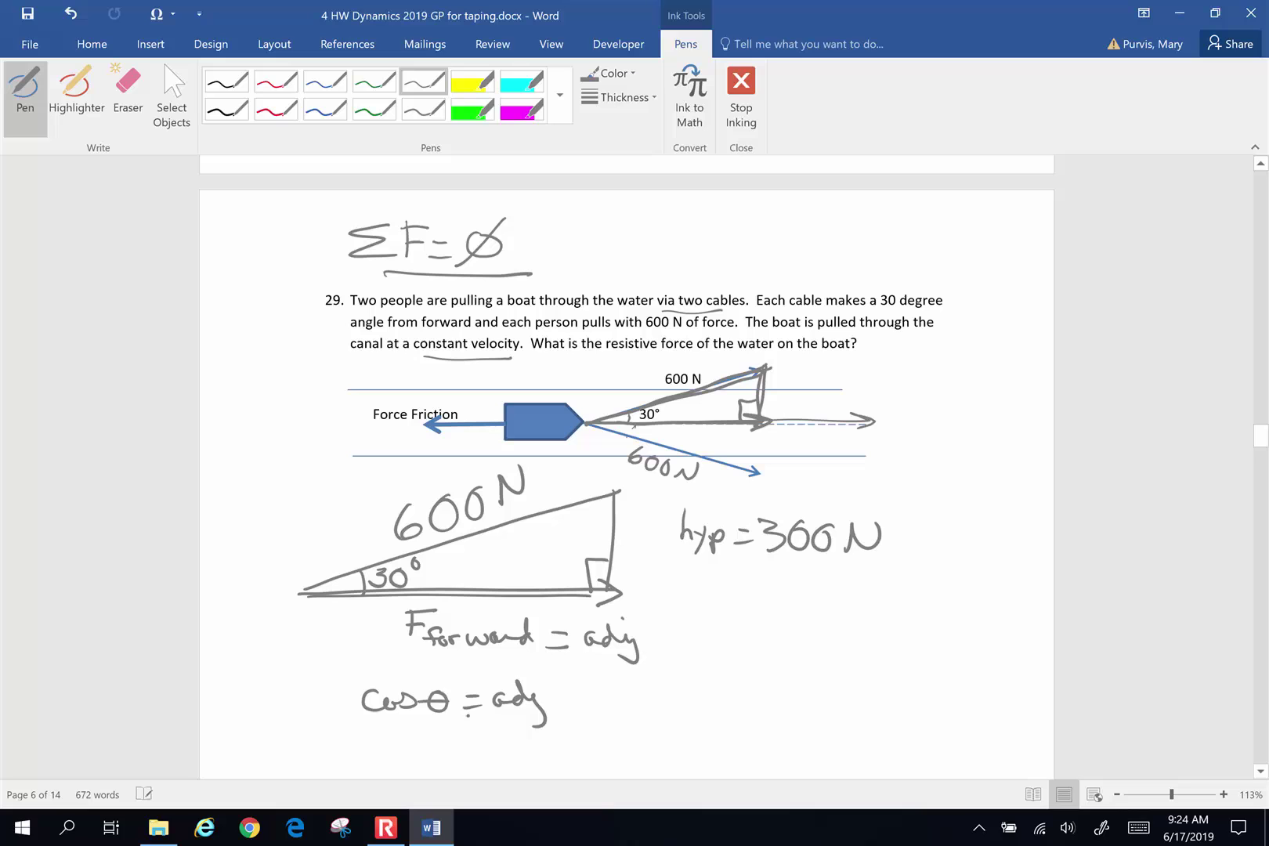
mouse_move(461, 711)
mouse_down()
mouse_move(563, 714)
mouse_move(509, 740)
mouse_move(519, 759)
mouse_move(536, 735)
mouse_up()
drag(556, 712, 564, 738)
Rearrange the equation to adj = (cos 30°)(...)
mouse_move(620, 693)
mouse_down()
mouse_move(611, 703)
mouse_move(627, 711)
mouse_up()
mouse_move(639, 684)
mouse_down()
mouse_move(652, 731)
mouse_move(685, 692)
mouse_move(689, 709)
mouse_move(725, 694)
mouse_up()
click(659, 725)
mouse_move(745, 680)
mouse_down()
mouse_move(733, 705)
mouse_move(790, 671)
mouse_move(810, 703)
mouse_up()
click(748, 673)
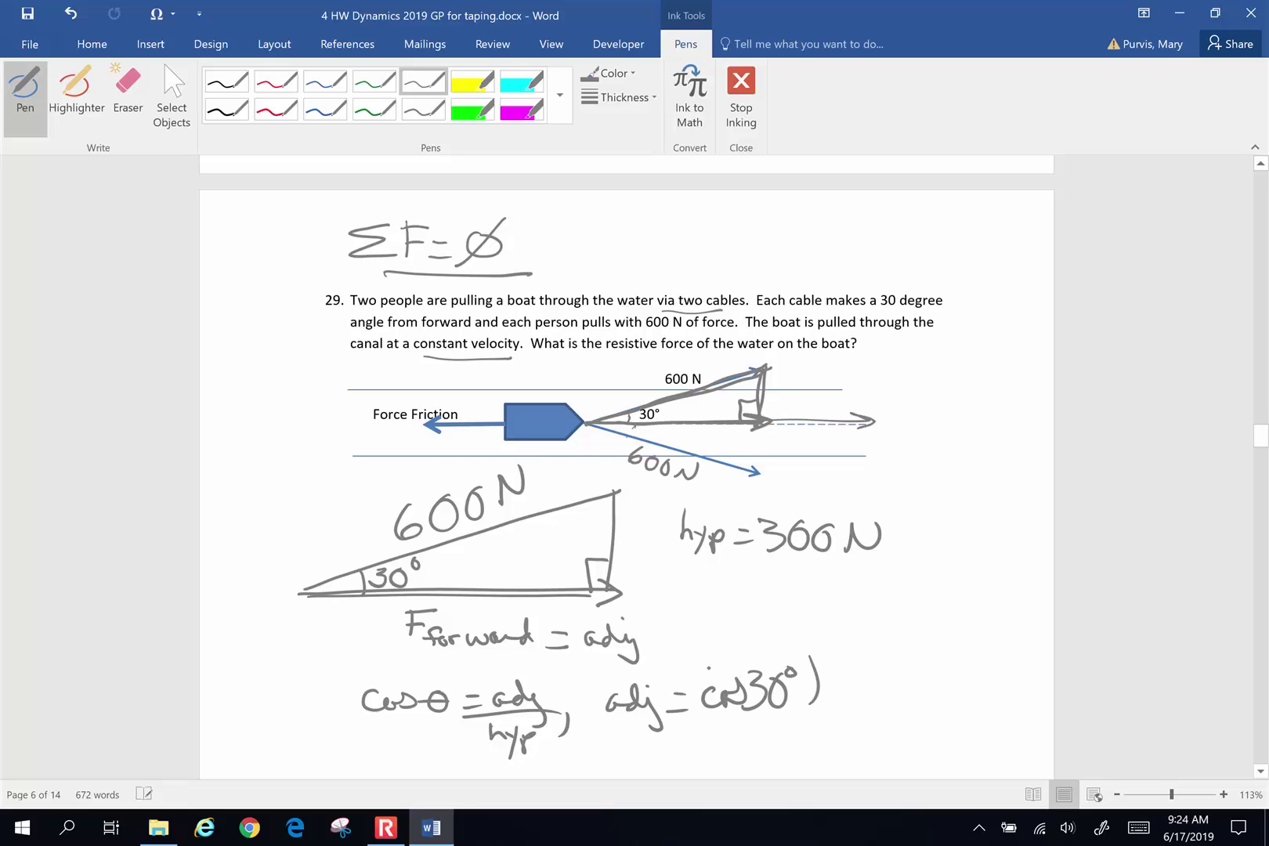
drag(703, 666, 703, 719)
drag(834, 656, 830, 709)
click(849, 685)
Correct the hypotenuse from 300 N to 600 N and multiply cos 30° by 600 N
drag(755, 535, 877, 538)
mouse_move(789, 492)
mouse_down()
mouse_move(781, 509)
mouse_move(877, 490)
mouse_up()
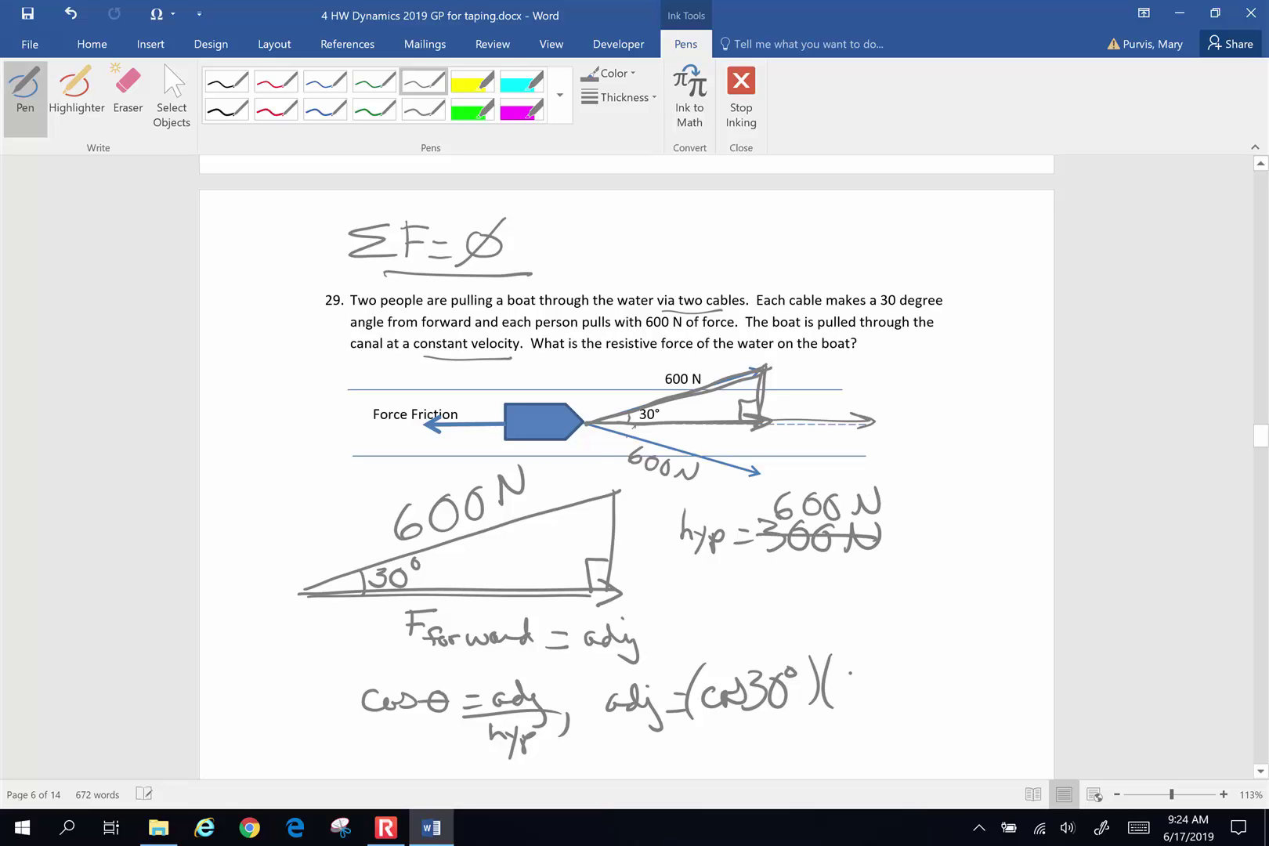
mouse_move(854, 660)
mouse_down()
mouse_move(845, 679)
mouse_move(936, 658)
mouse_move(942, 704)
mouse_up()
click(910, 691)
Write the result = 520 N and label it as one person's pull
drag(664, 746, 690, 753)
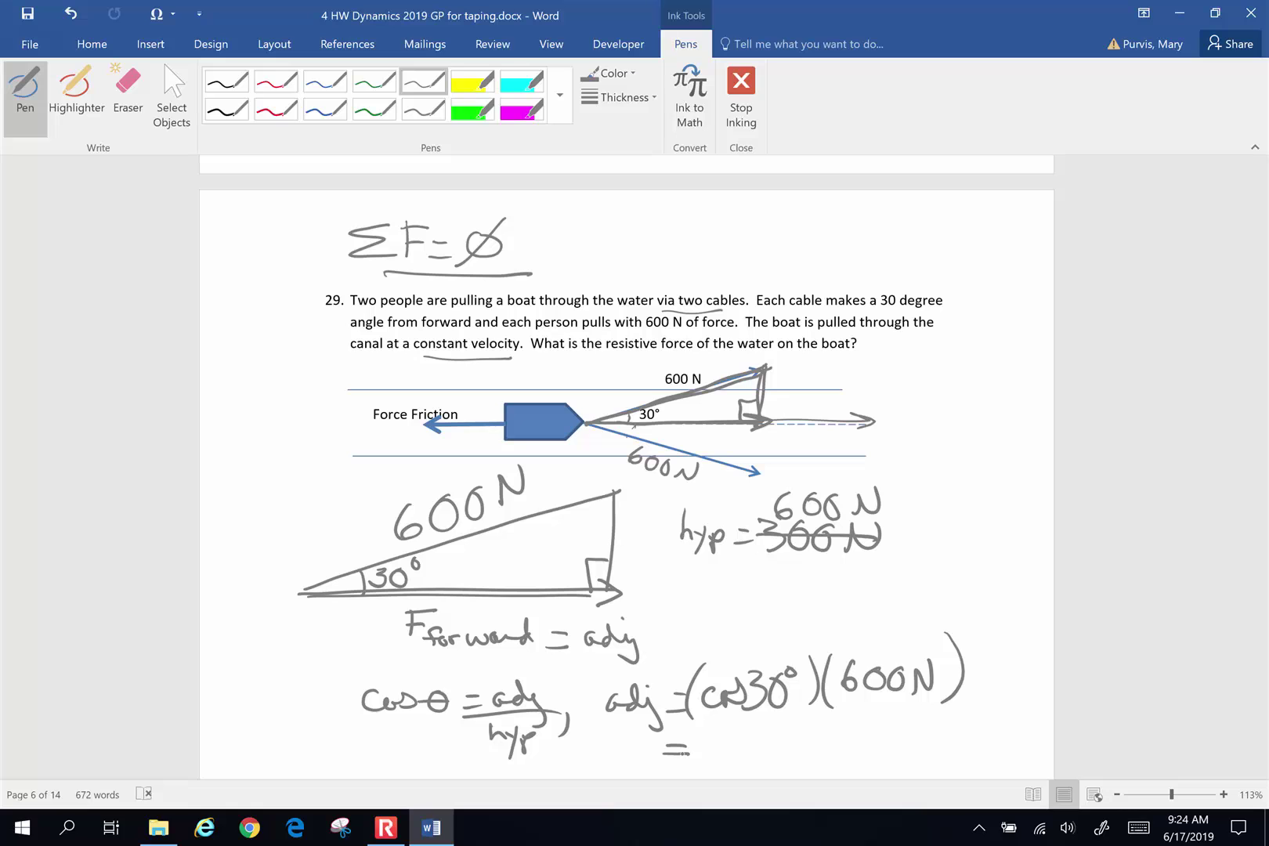
click(730, 738)
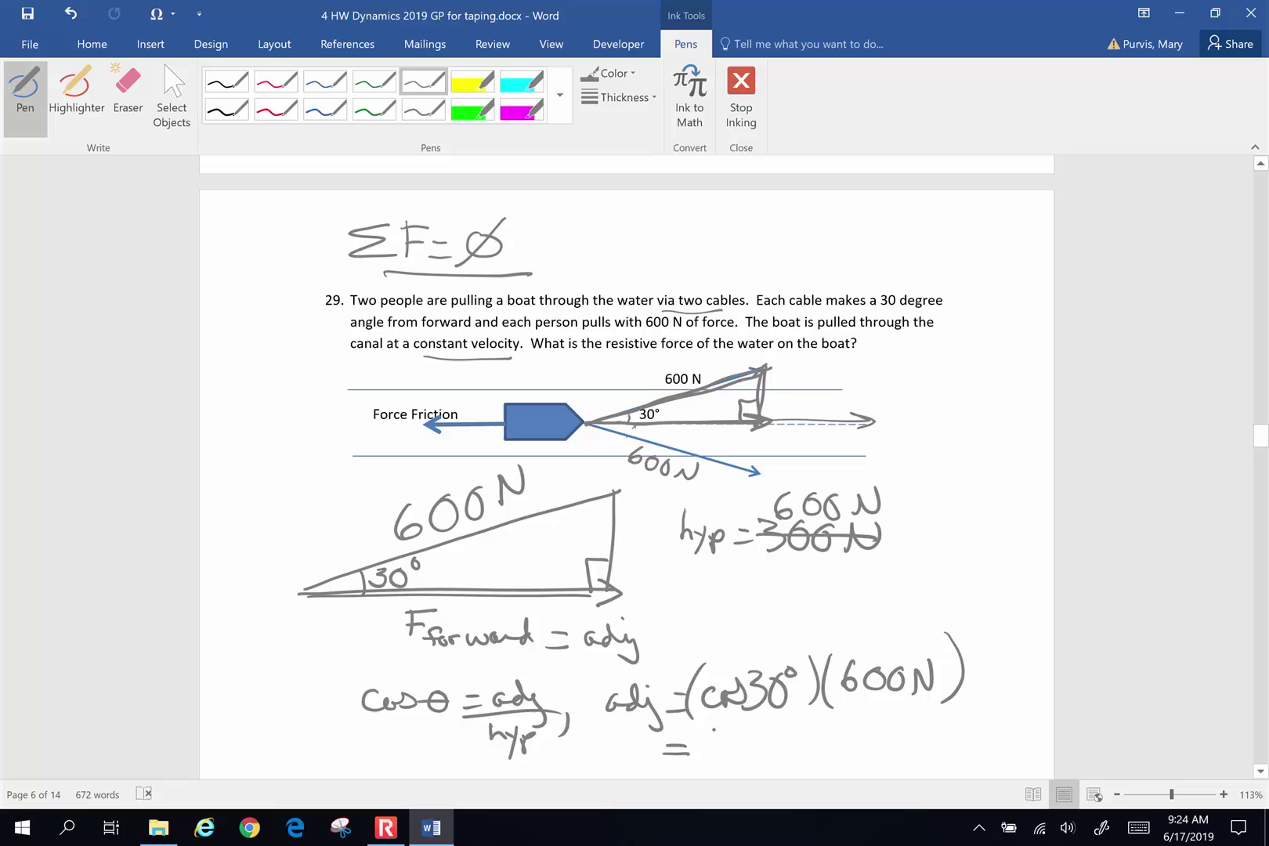
mouse_move(714, 732)
mouse_down()
mouse_move(708, 756)
mouse_move(742, 726)
mouse_up()
drag(722, 736, 758, 753)
drag(775, 732, 769, 756)
mouse_move(801, 743)
mouse_down()
mouse_move(800, 758)
mouse_move(824, 757)
mouse_up()
drag(824, 756, 826, 726)
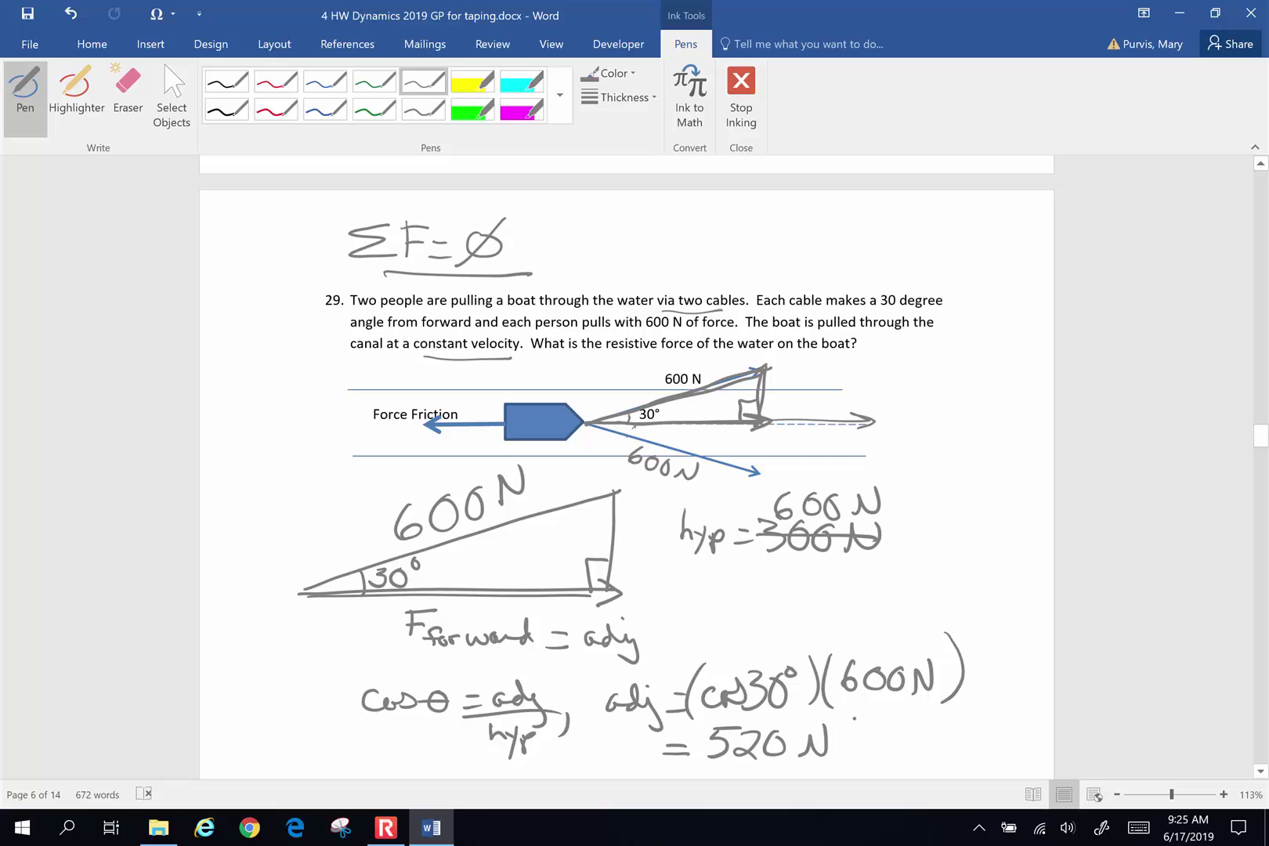
drag(852, 717, 854, 770)
mouse_move(910, 718)
mouse_down()
mouse_move(906, 738)
mouse_move(926, 756)
mouse_up()
mouse_move(926, 734)
mouse_down()
mouse_move(976, 715)
mouse_move(1013, 724)
mouse_up()
click(1261, 440)
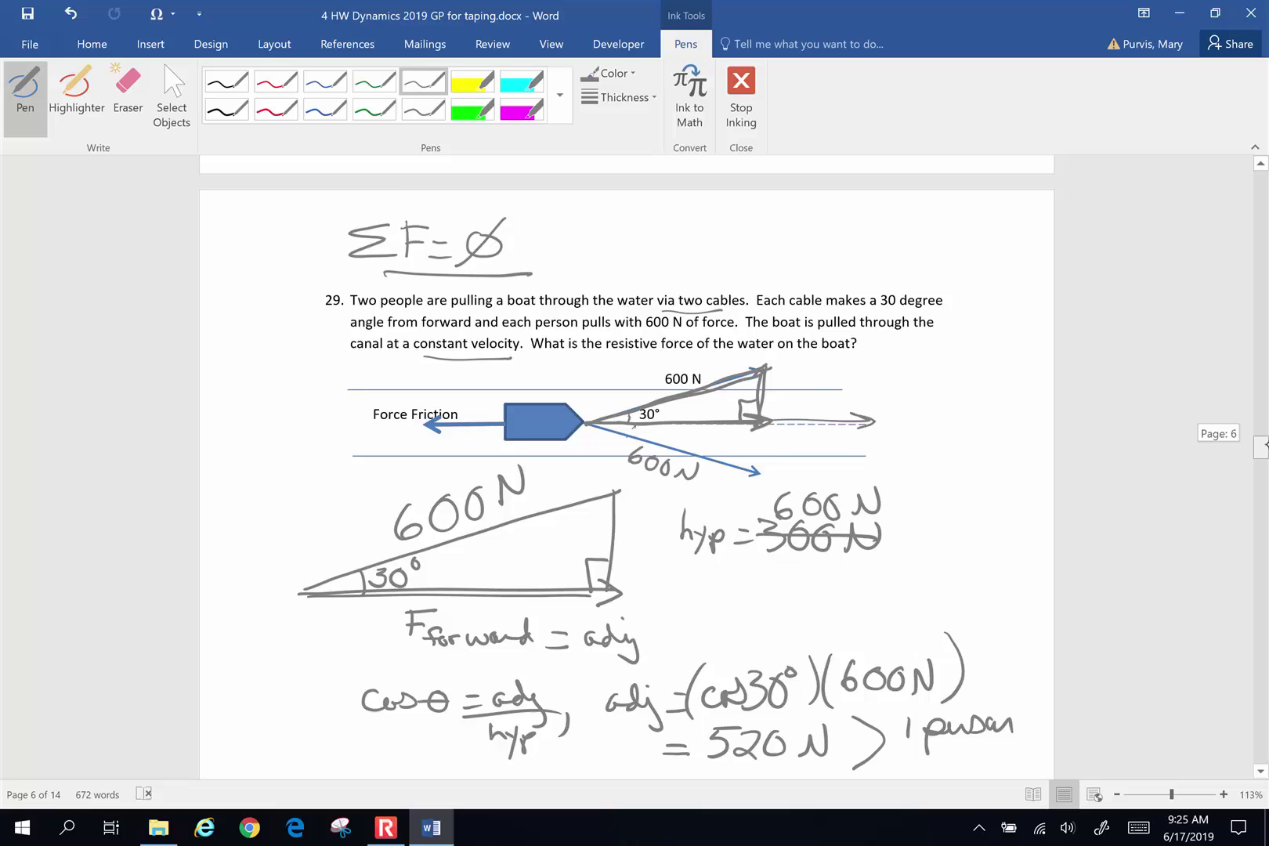
Draw a second forward arrow, write the second person's 520 N, and underline for the sum
drag(1261, 440, 1261, 451)
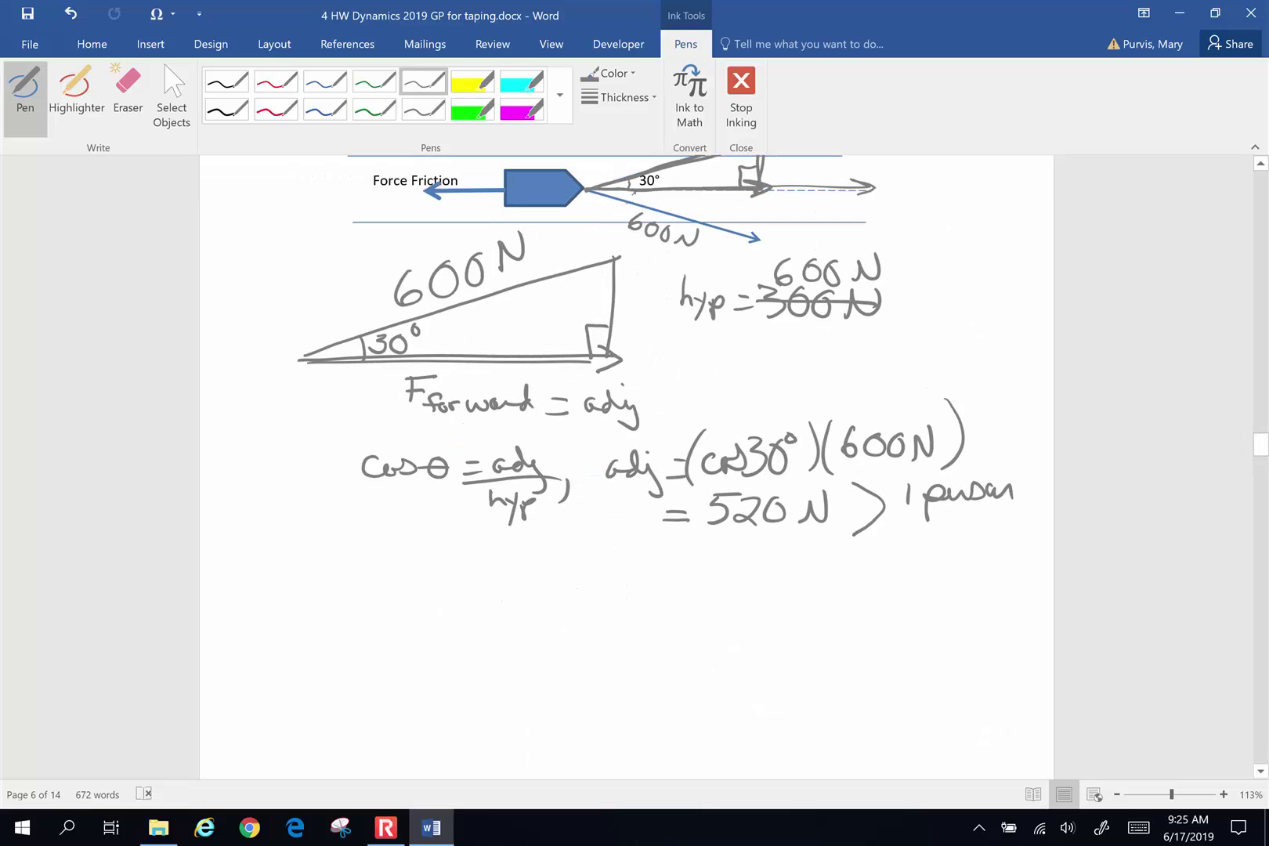
drag(598, 200, 756, 210)
mouse_move(715, 539)
mouse_down()
mouse_move(706, 567)
mouse_move(733, 539)
mouse_up()
drag(731, 544, 755, 563)
drag(774, 539, 772, 564)
drag(807, 565, 833, 537)
drag(621, 583, 901, 580)
Write the total as 1040 N Forward
mouse_move(663, 597)
mouse_down()
mouse_move(657, 631)
mouse_move(686, 601)
mouse_move(738, 616)
mouse_up()
mouse_move(731, 593)
mouse_down()
mouse_move(728, 631)
mouse_move(753, 604)
mouse_move(809, 599)
mouse_move(860, 629)
mouse_move(886, 598)
mouse_up()
drag(861, 616, 888, 617)
drag(907, 631, 924, 617)
mouse_move(928, 616)
mouse_down()
mouse_move(944, 630)
mouse_move(1008, 624)
mouse_move(1008, 639)
mouse_up()
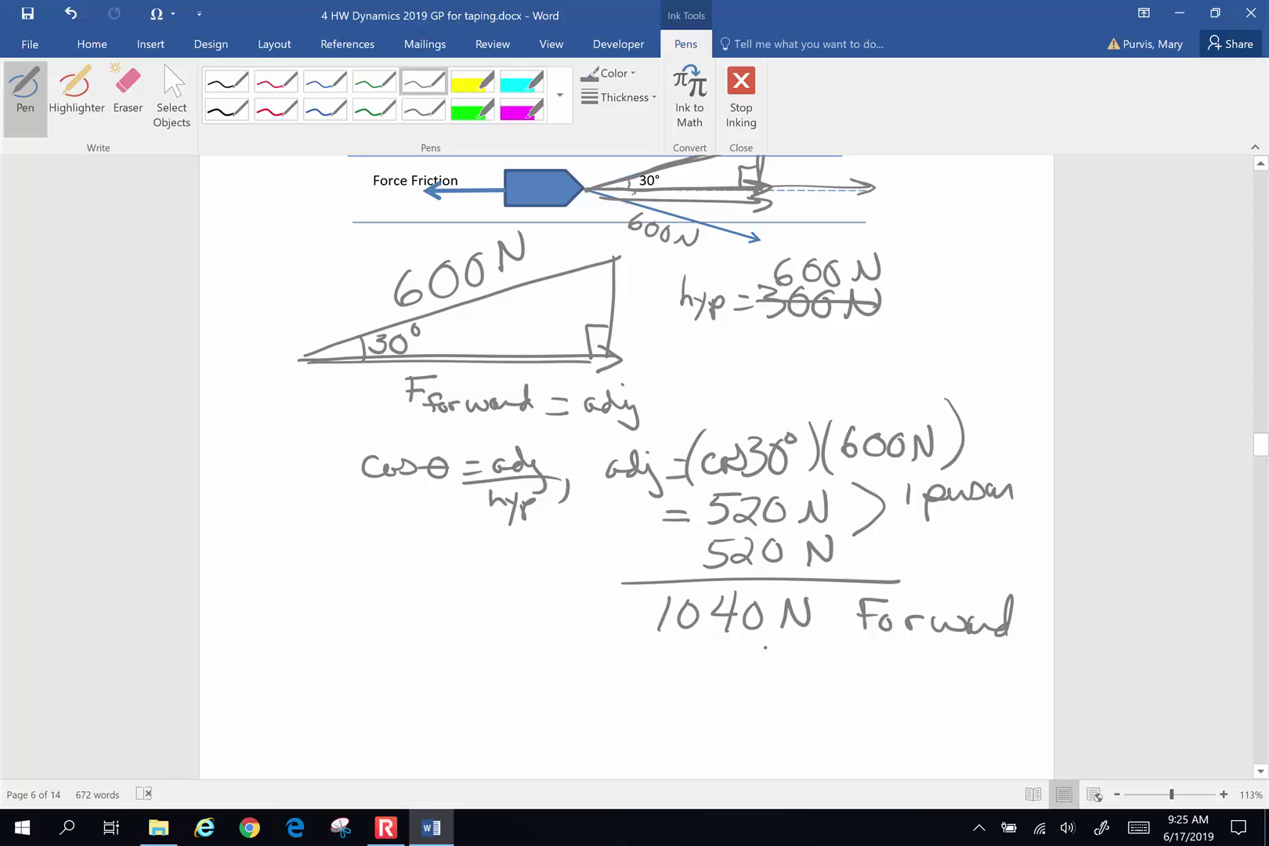
Write the final answer 1040 N = Backwards, then scroll down to problem 30
drag(608, 661, 638, 664)
mouse_move(612, 677)
mouse_down()
mouse_move(672, 693)
mouse_move(728, 671)
mouse_move(733, 686)
mouse_up()
mouse_move(741, 658)
mouse_down()
mouse_move(739, 686)
mouse_move(759, 686)
mouse_move(835, 672)
mouse_move(833, 643)
mouse_up()
mouse_move(835, 674)
mouse_down()
mouse_move(855, 663)
mouse_move(844, 681)
mouse_up()
mouse_move(435, 653)
mouse_down()
mouse_move(426, 689)
mouse_move(456, 660)
mouse_up()
mouse_move(486, 653)
mouse_down()
mouse_move(480, 668)
mouse_move(501, 671)
mouse_up()
mouse_move(492, 646)
mouse_down()
mouse_move(493, 692)
mouse_move(515, 657)
mouse_move(574, 653)
mouse_move(382, 694)
mouse_move(435, 633)
mouse_up()
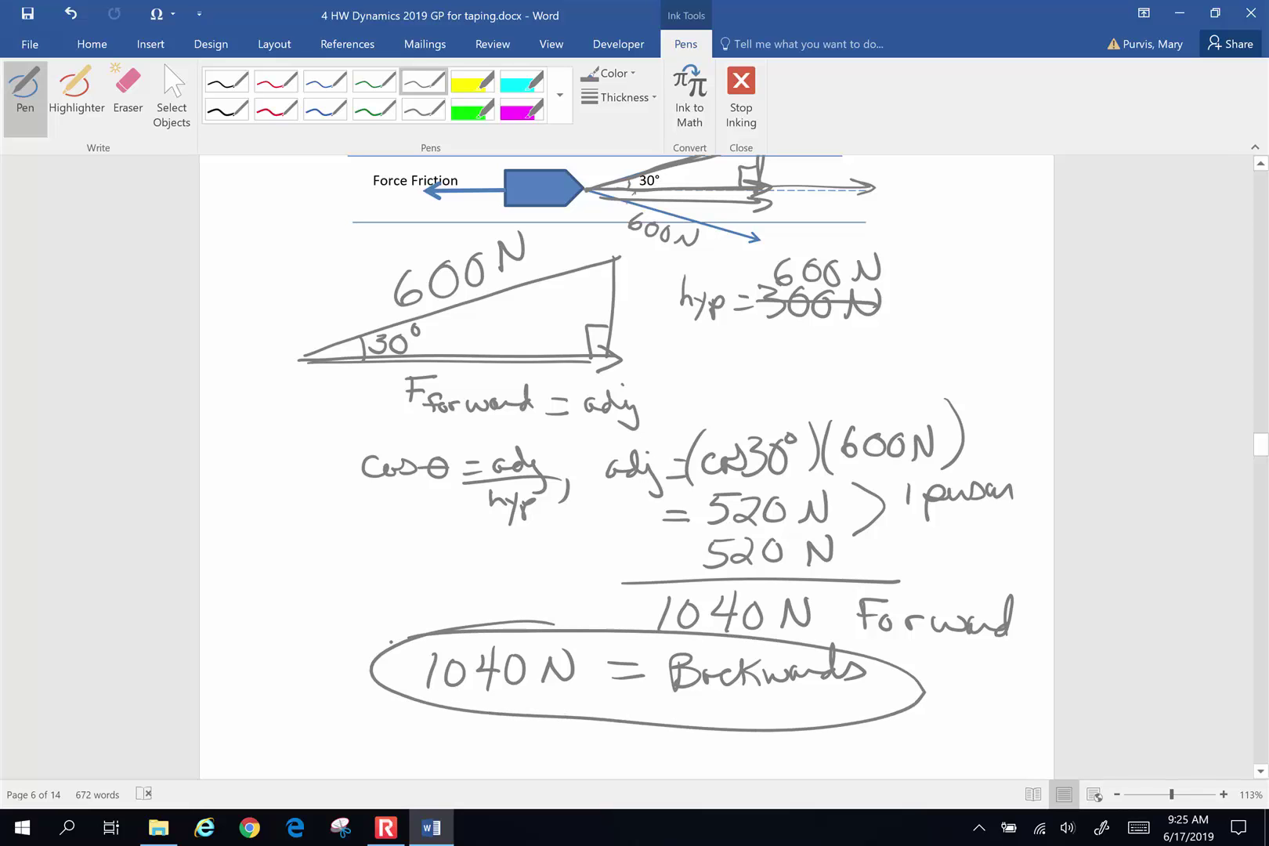
drag(1259, 443, 1259, 471)
Draw a box for the elevator with an upward arrow labelled Fup
scroll(626, 469, up, 1)
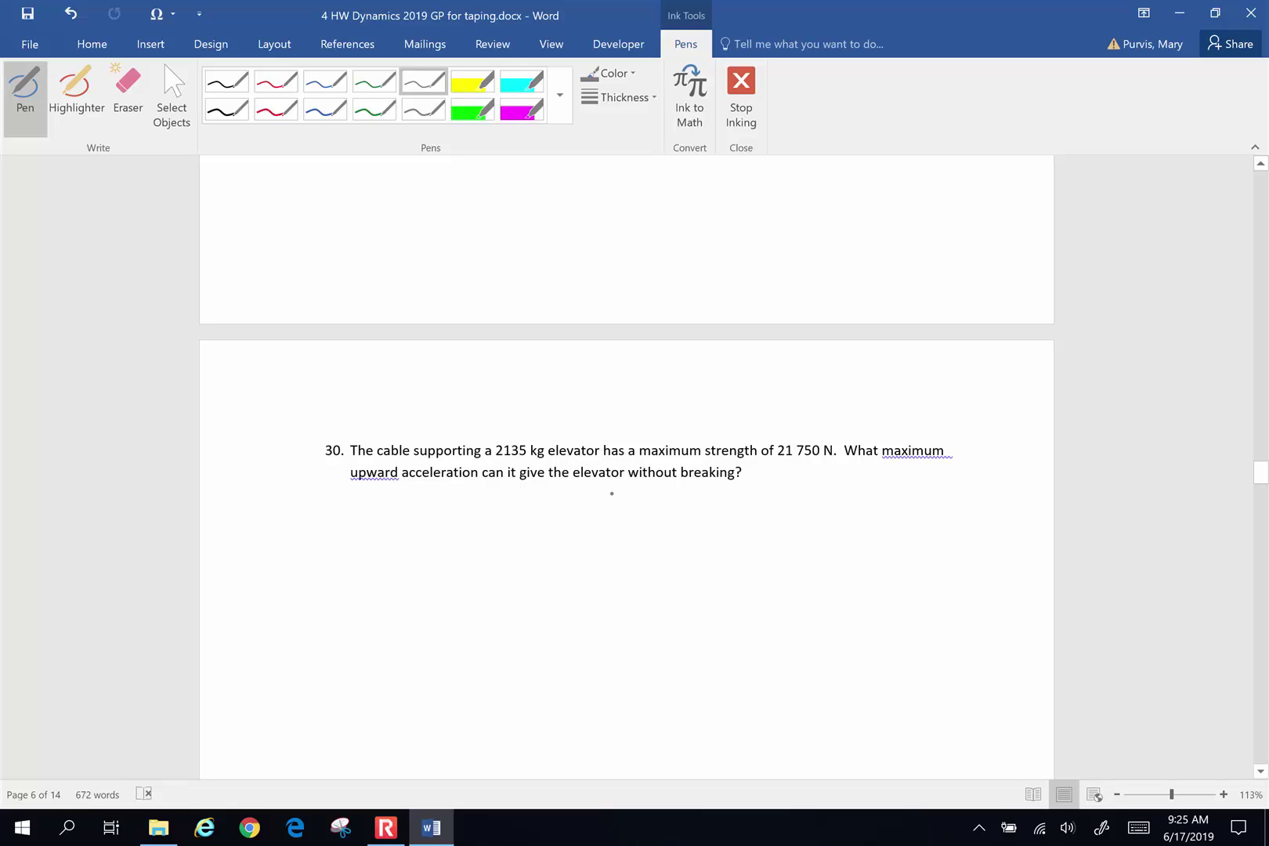
mouse_move(334, 562)
mouse_down()
mouse_move(335, 614)
mouse_move(418, 570)
mouse_move(327, 609)
mouse_up()
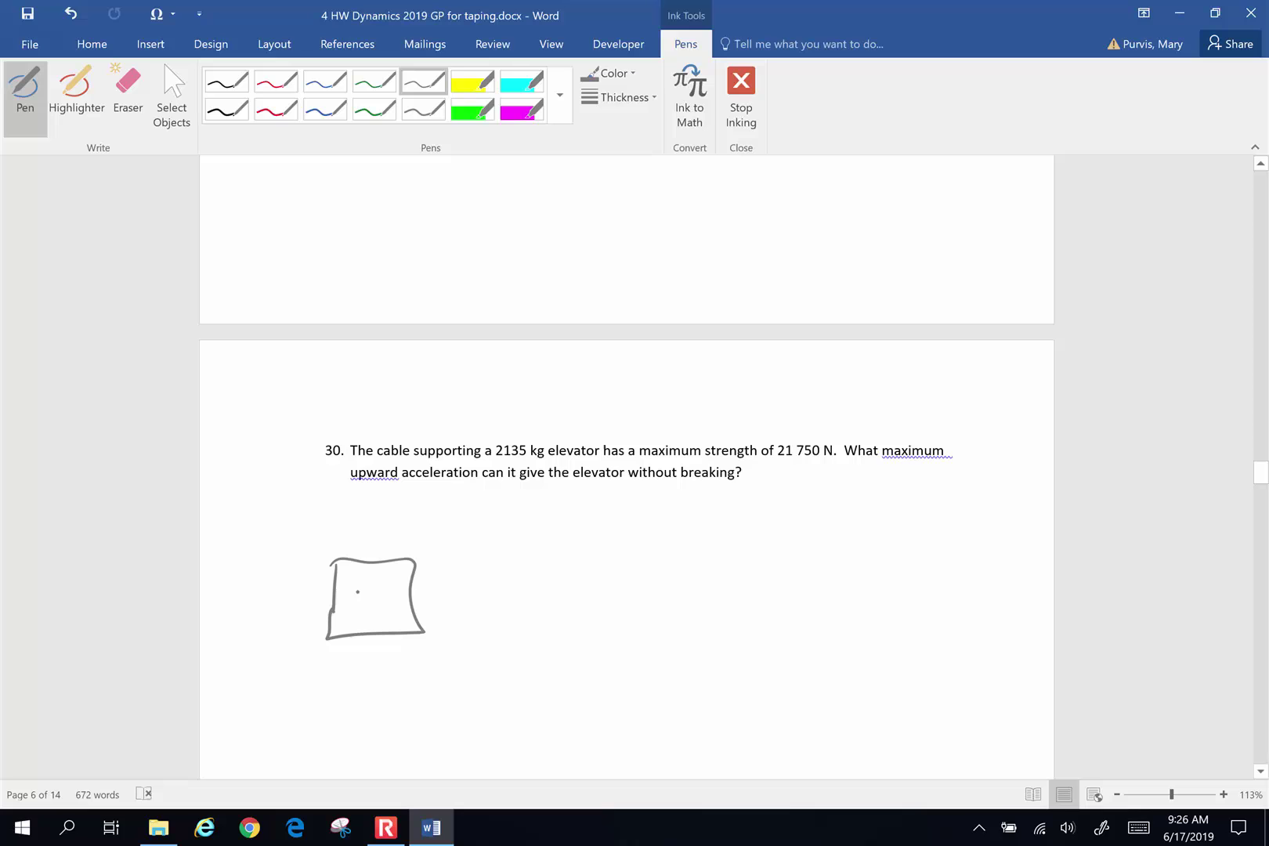
mouse_move(369, 560)
mouse_down()
mouse_move(372, 487)
mouse_move(392, 534)
mouse_move(420, 506)
mouse_up()
mouse_move(384, 530)
mouse_down()
mouse_move(407, 530)
mouse_move(418, 556)
mouse_up()
drag(427, 539, 442, 525)
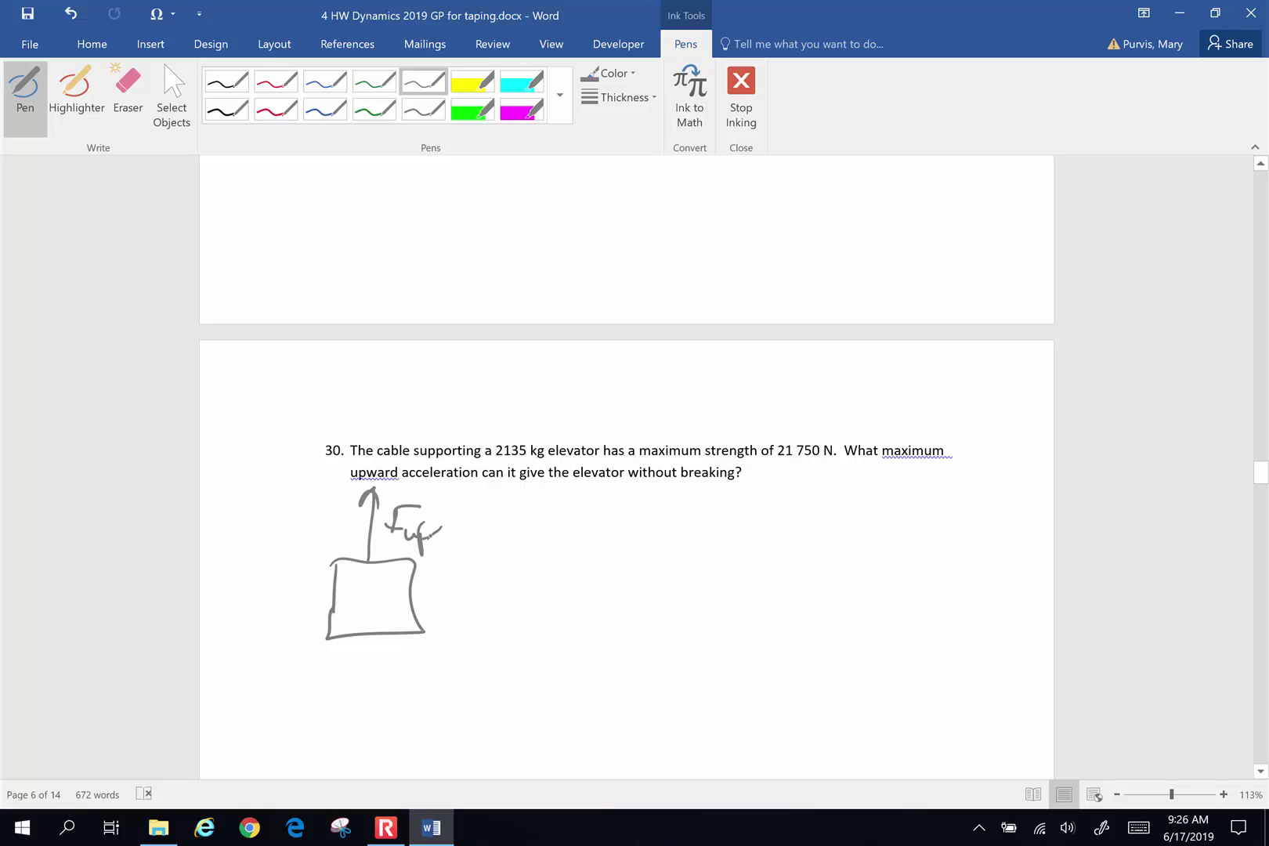
Add downward arrows labelled Fg and Facc below the elevator box
drag(344, 631, 345, 704)
mouse_move(331, 689)
mouse_down()
mouse_move(343, 710)
mouse_move(361, 692)
mouse_up()
drag(321, 748, 342, 726)
mouse_move(316, 737)
mouse_down()
mouse_move(333, 738)
mouse_move(336, 768)
mouse_up()
click(359, 738)
mouse_move(401, 633)
mouse_down()
mouse_move(402, 697)
mouse_move(415, 692)
mouse_up()
mouse_move(407, 720)
mouse_down()
mouse_move(404, 750)
mouse_move(428, 721)
mouse_move(417, 733)
mouse_up()
mouse_move(420, 741)
mouse_down()
mouse_move(415, 751)
mouse_move(431, 753)
mouse_up()
drag(441, 742, 448, 753)
drag(462, 742, 468, 752)
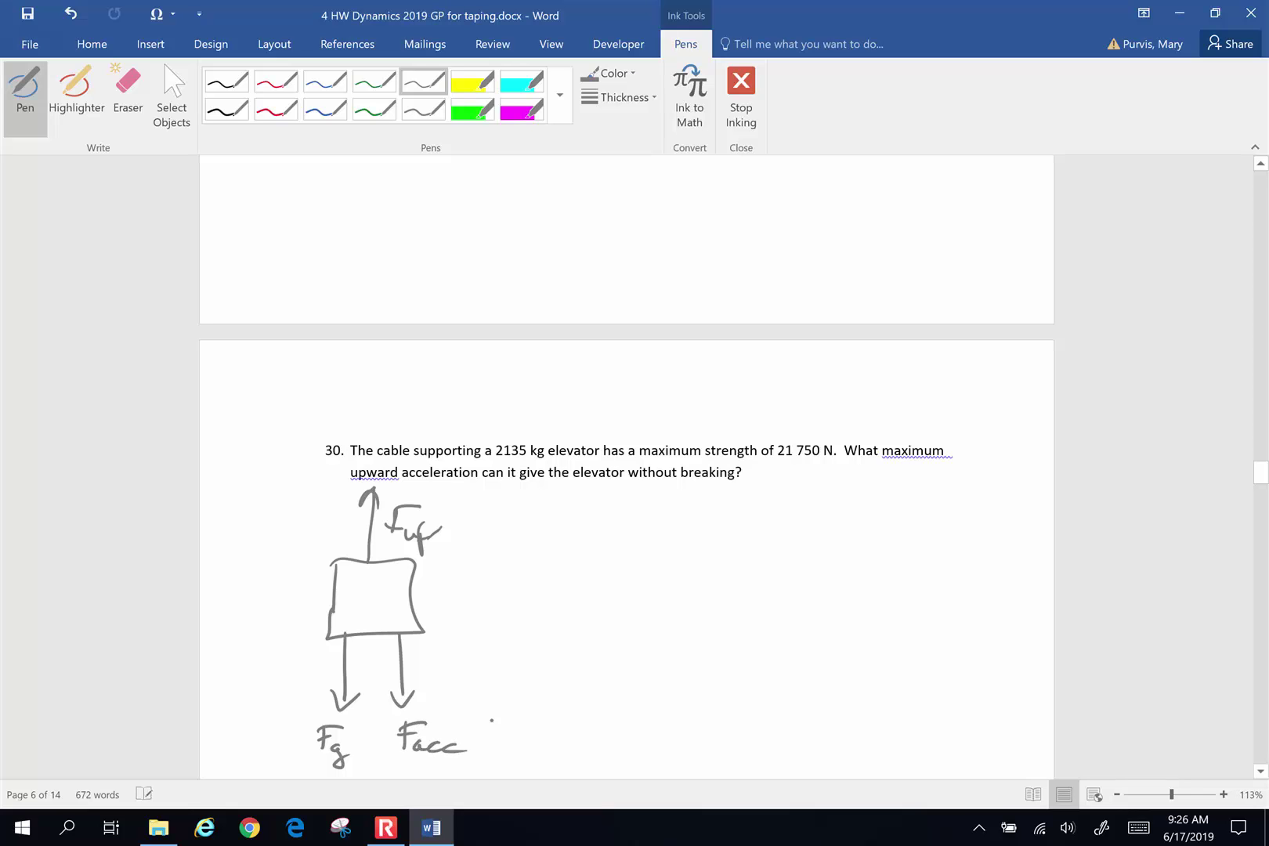
Write the force equation Fup = Fg + Facc beside the diagram
mouse_move(522, 514)
mouse_down()
mouse_move(521, 556)
mouse_move(551, 516)
mouse_up()
mouse_move(526, 541)
mouse_down()
mouse_move(551, 551)
mouse_move(557, 579)
mouse_up()
drag(551, 556, 598, 540)
mouse_move(577, 555)
mouse_down()
mouse_move(603, 554)
mouse_move(629, 521)
mouse_move(629, 557)
mouse_up()
mouse_move(626, 517)
mouse_down()
mouse_move(664, 512)
mouse_move(650, 537)
mouse_up()
drag(659, 542, 650, 578)
drag(725, 532, 726, 552)
drag(707, 543, 744, 540)
mouse_move(791, 507)
mouse_down()
mouse_move(792, 548)
mouse_move(827, 504)
mouse_move(807, 528)
mouse_up()
drag(819, 537, 832, 552)
drag(842, 536, 864, 551)
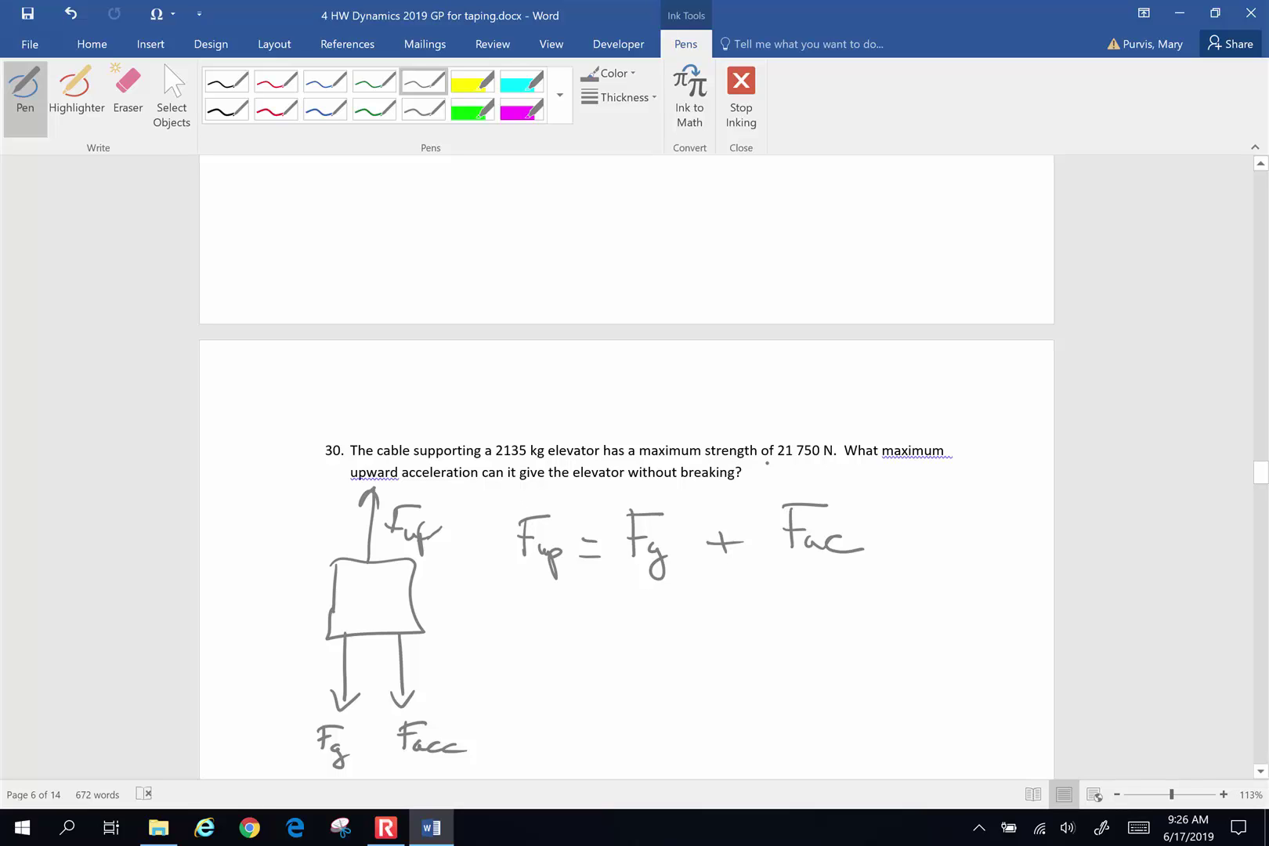
Circle 21 750 N, write 21750 N = mag + ma, and underline acceleration
mouse_move(767, 462)
mouse_down()
mouse_move(795, 472)
mouse_move(851, 453)
mouse_move(795, 462)
mouse_up()
mouse_move(494, 617)
mouse_down()
mouse_move(523, 634)
mouse_move(549, 613)
mouse_move(543, 636)
mouse_up()
mouse_move(566, 614)
mouse_down()
mouse_move(557, 632)
mouse_move(613, 612)
mouse_move(660, 624)
mouse_up()
mouse_move(637, 633)
mouse_down()
mouse_move(689, 635)
mouse_move(709, 615)
mouse_move(714, 634)
mouse_move(746, 634)
mouse_move(753, 650)
mouse_move(740, 655)
mouse_up()
click(748, 633)
drag(812, 608, 811, 626)
drag(800, 618, 948, 622)
click(953, 623)
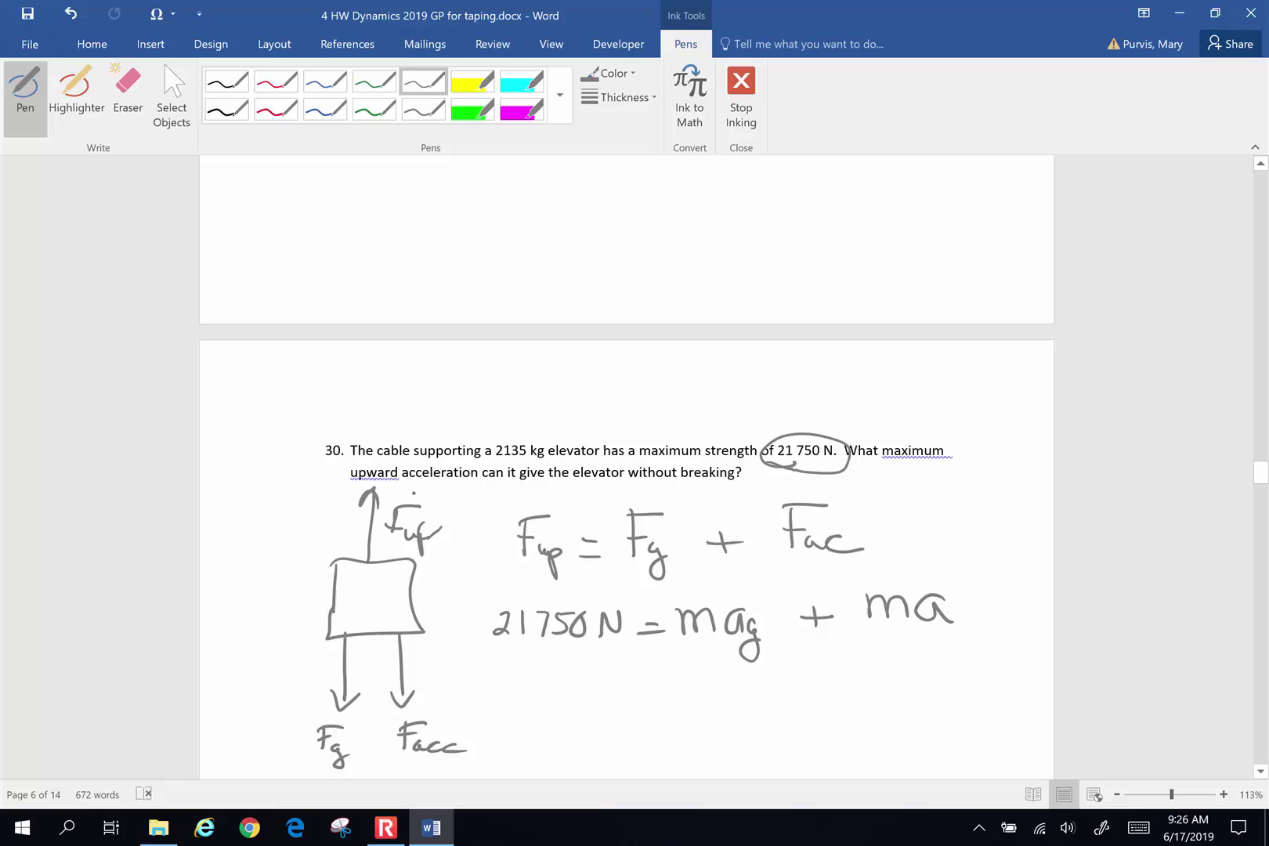
drag(411, 493, 484, 486)
drag(914, 627, 945, 628)
Begin the third line with 21750 N = (2135 kg)
drag(1260, 473, 1259, 478)
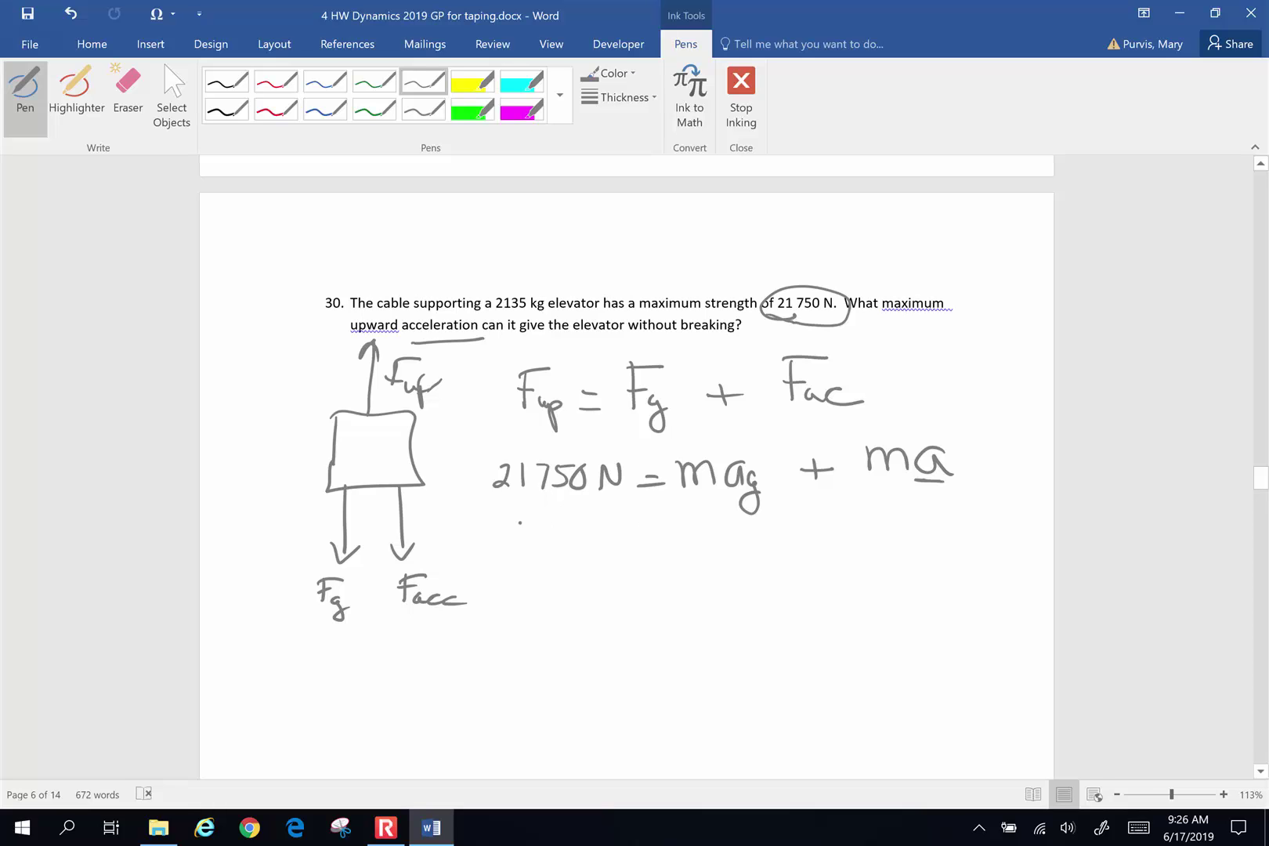
drag(490, 533, 524, 548)
drag(579, 531, 579, 530)
mouse_move(593, 530)
mouse_down()
mouse_move(702, 551)
mouse_move(734, 527)
mouse_move(748, 550)
mouse_up()
mouse_move(747, 532)
mouse_down()
mouse_move(741, 574)
mouse_move(763, 554)
mouse_up()
drag(771, 515, 768, 562)
drag(676, 517, 665, 572)
Complete the third line with (9.8 m/s²) + (2135 kg)a
click(805, 541)
mouse_move(796, 517)
mouse_down()
mouse_move(785, 558)
mouse_move(809, 539)
mouse_move(854, 562)
mouse_up()
click(845, 528)
mouse_move(869, 539)
mouse_down()
mouse_move(888, 564)
mouse_move(925, 554)
mouse_up()
drag(912, 542, 951, 554)
mouse_move(962, 535)
mouse_down()
mouse_move(971, 551)
mouse_move(1024, 552)
mouse_move(1010, 571)
mouse_up()
mouse_move(1021, 517)
mouse_down()
mouse_move(1023, 559)
mouse_move(1049, 554)
mouse_up()
click(1053, 561)
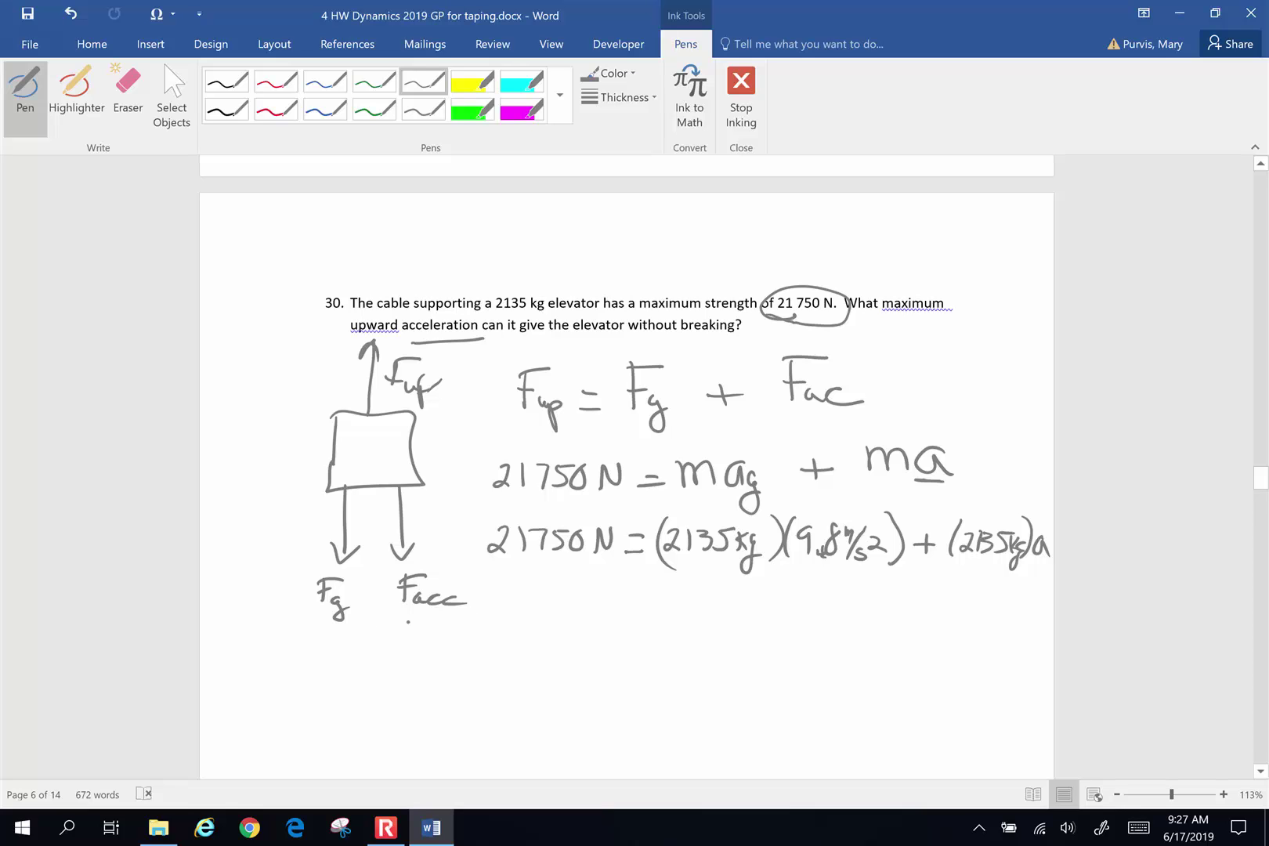
Below a separating bracket, start a new line reading 21750 N = 20923 N
drag(463, 536, 229, 626)
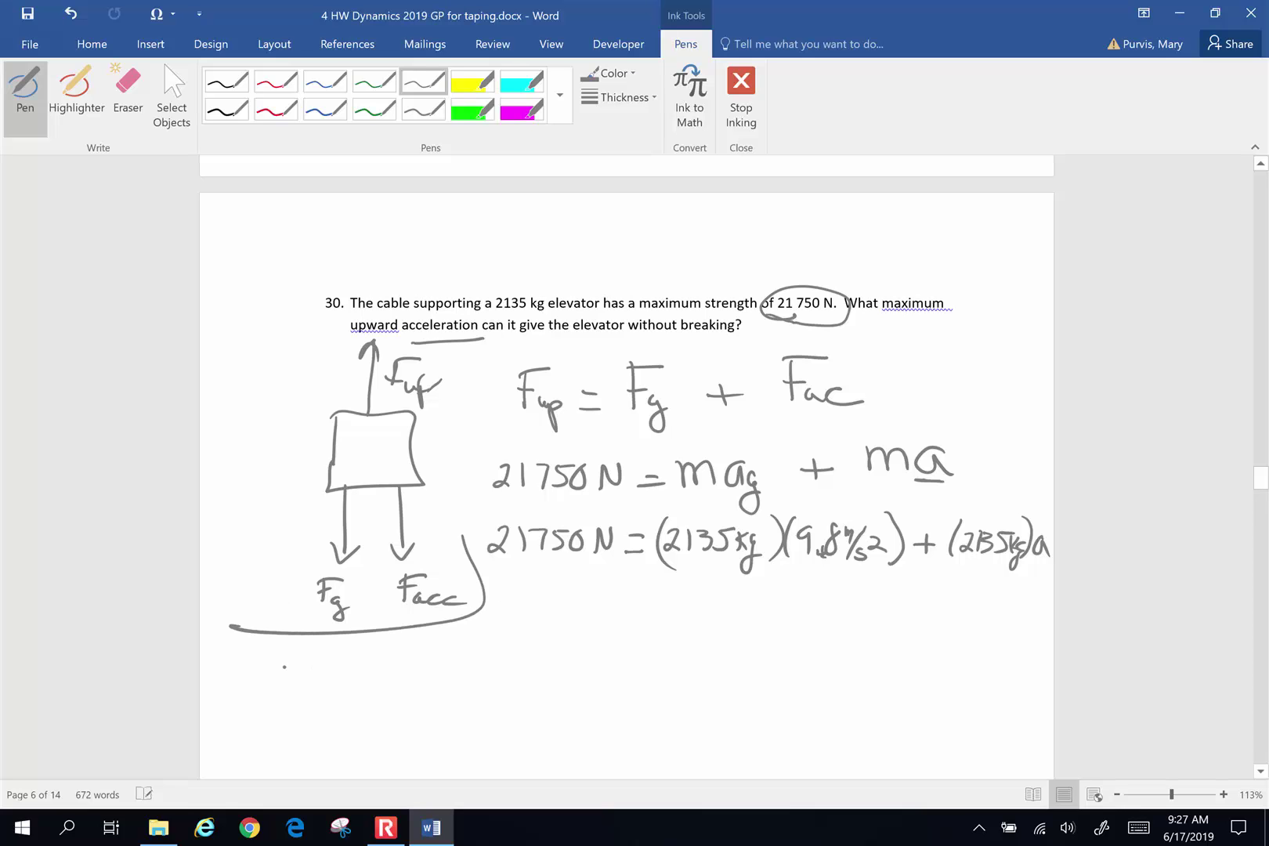
mouse_move(270, 671)
mouse_down()
mouse_move(289, 691)
mouse_move(329, 692)
mouse_move(376, 671)
mouse_up()
mouse_move(396, 665)
mouse_down()
mouse_move(394, 689)
mouse_move(422, 660)
mouse_up()
drag(440, 673, 466, 675)
drag(439, 689, 478, 687)
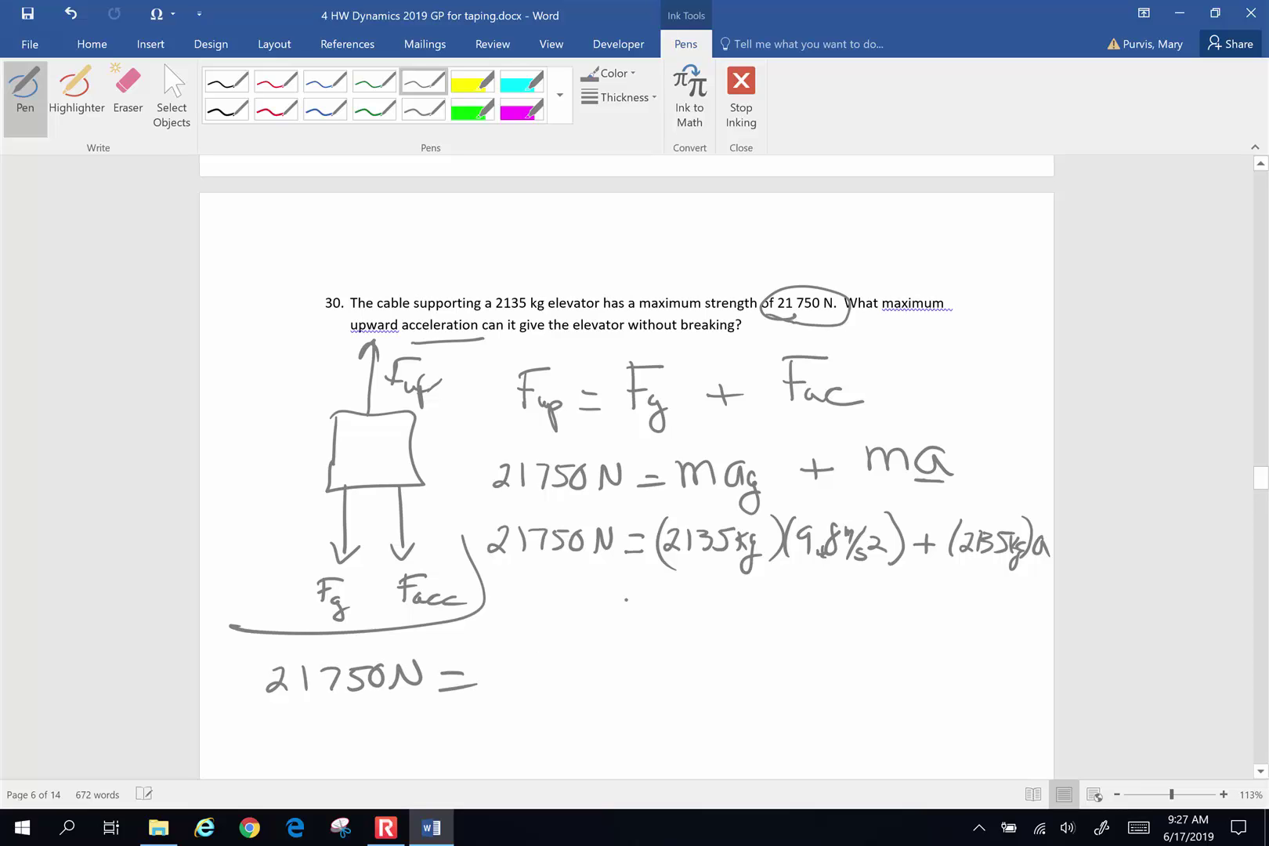
mouse_move(639, 556)
mouse_down()
mouse_move(649, 582)
mouse_move(910, 570)
mouse_up()
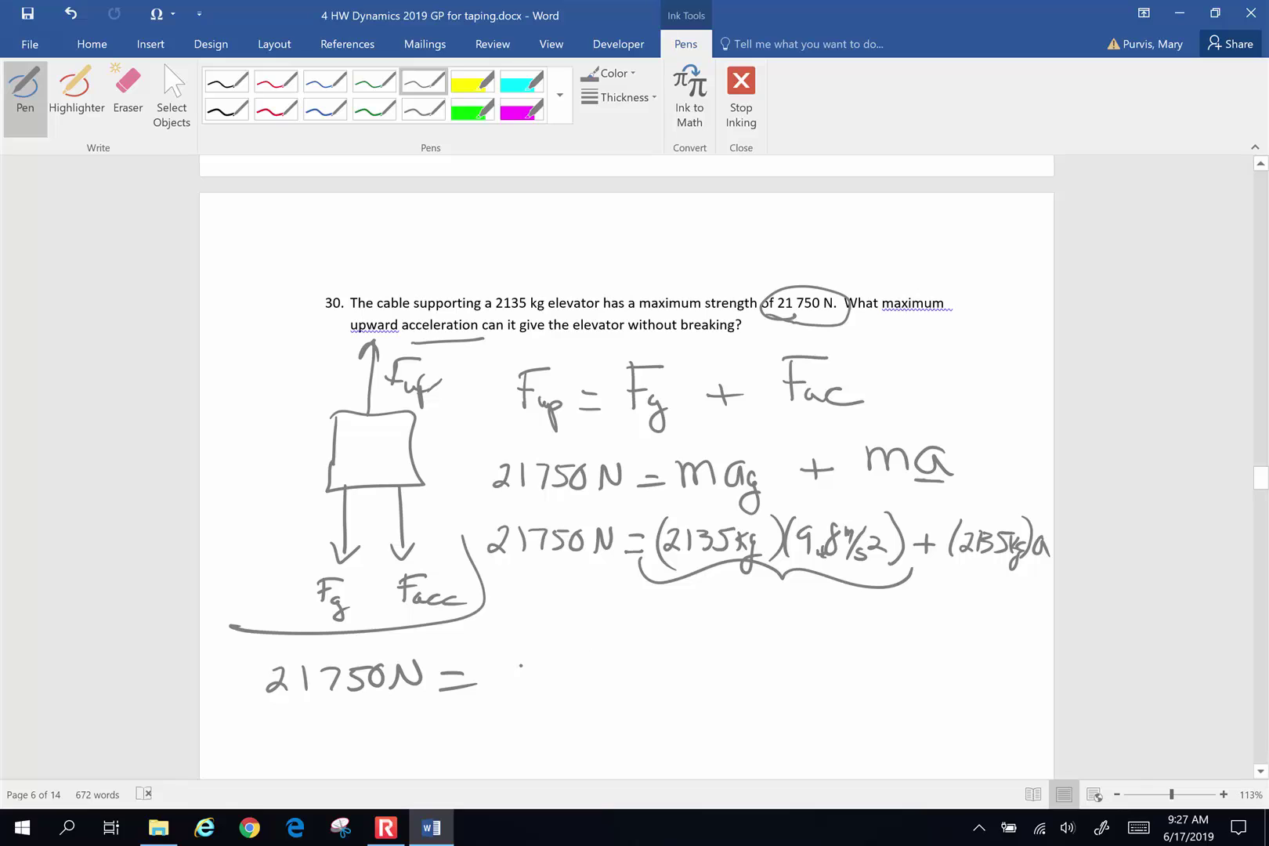
mouse_move(511, 663)
mouse_down()
mouse_move(537, 685)
mouse_move(552, 658)
mouse_move(574, 686)
mouse_move(603, 686)
mouse_move(664, 656)
mouse_up()
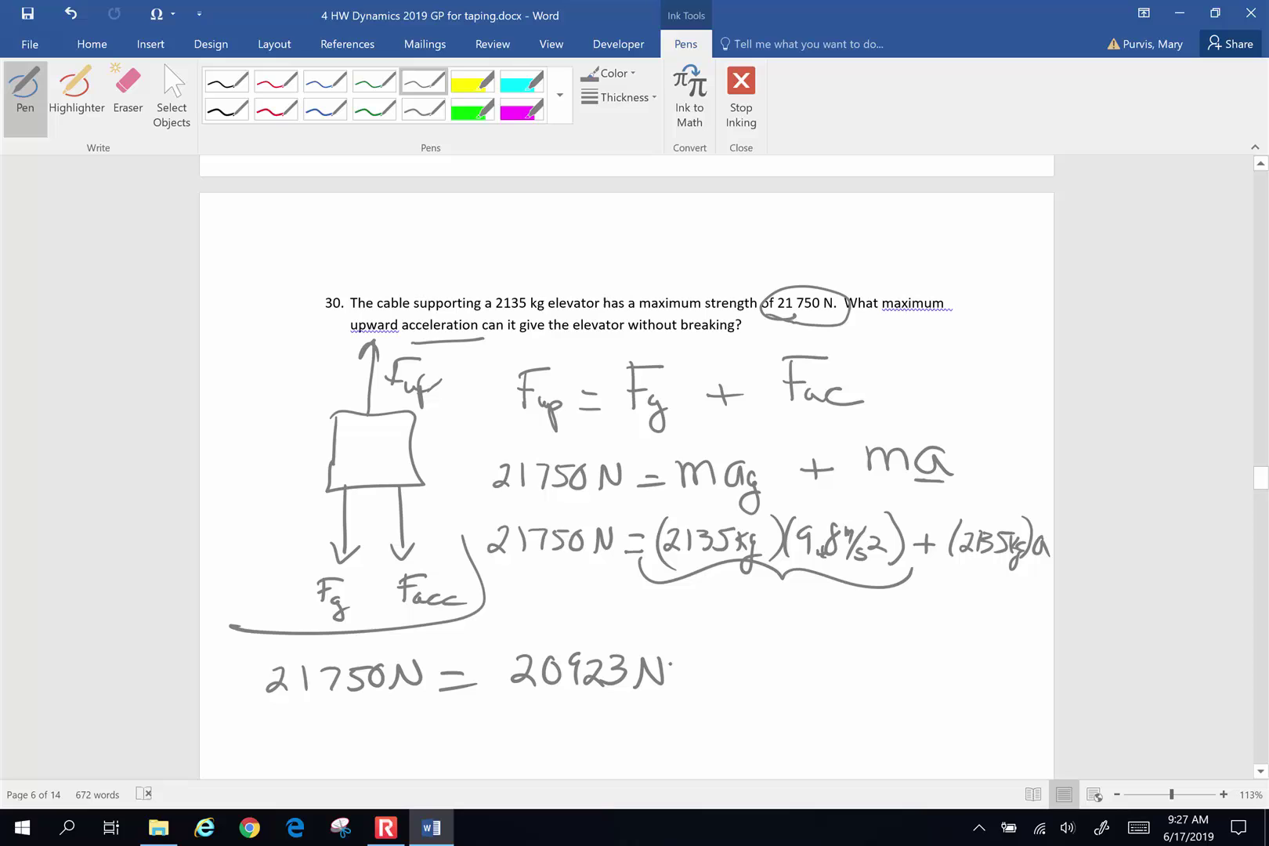
Finish the line with + 2135 kg(a), then start −20923 beneath it in blue ink
drag(783, 665, 818, 689)
drag(829, 663, 831, 690)
drag(850, 667, 879, 691)
mouse_move(893, 667)
mouse_down()
mouse_move(885, 683)
mouse_move(899, 679)
mouse_up()
drag(900, 678, 888, 711)
drag(928, 650, 924, 691)
mouse_move(949, 670)
mouse_down()
mouse_move(944, 681)
mouse_move(965, 687)
mouse_up()
mouse_move(961, 634)
mouse_down()
mouse_move(987, 675)
mouse_move(948, 711)
mouse_up()
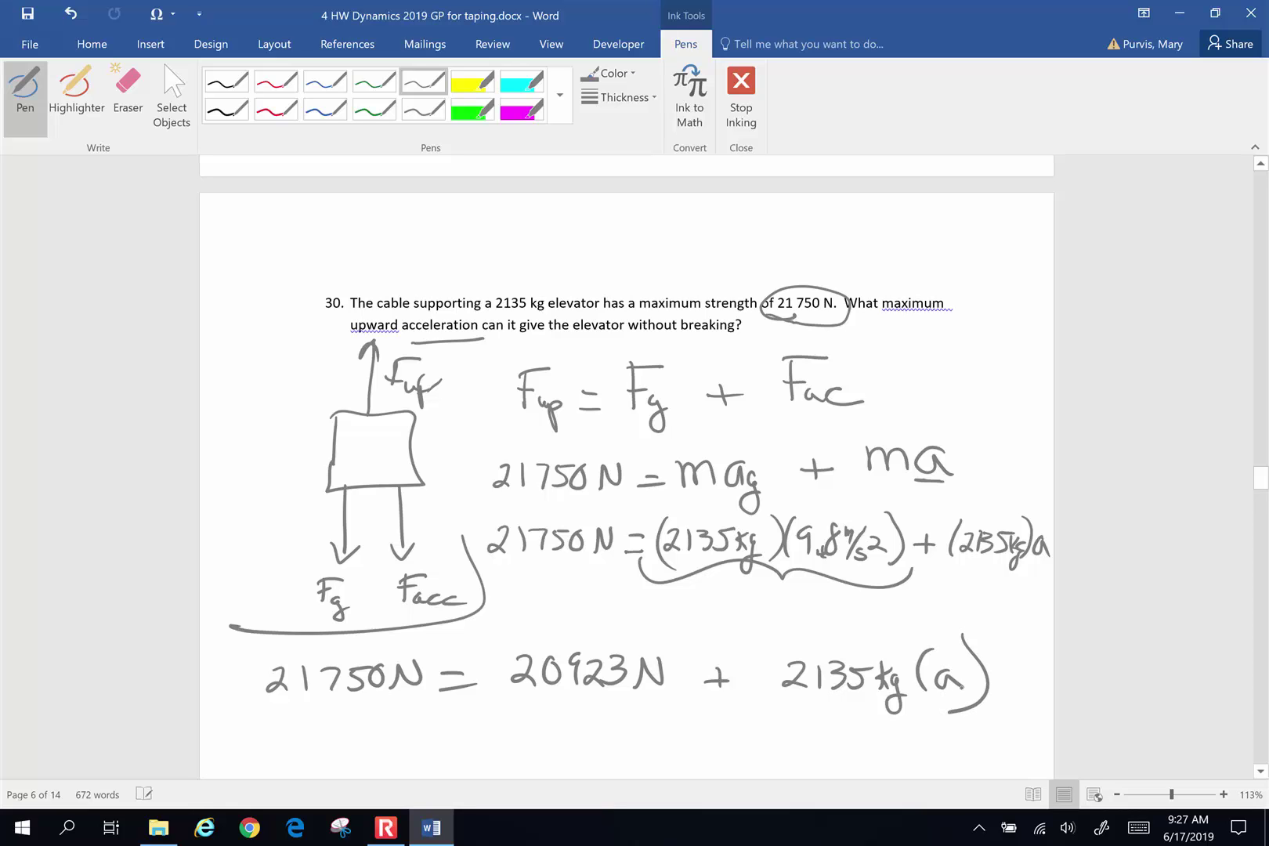
click(323, 86)
mouse_move(487, 712)
mouse_down()
mouse_move(539, 724)
mouse_move(553, 709)
mouse_move(615, 726)
mouse_move(660, 697)
mouse_up()
Subtract 20923N from both sides, leaving 827 on the left and 2135 kg on the right
mouse_move(241, 719)
mouse_down()
mouse_move(294, 733)
mouse_move(303, 715)
mouse_move(329, 735)
mouse_move(370, 734)
mouse_move(434, 714)
mouse_up()
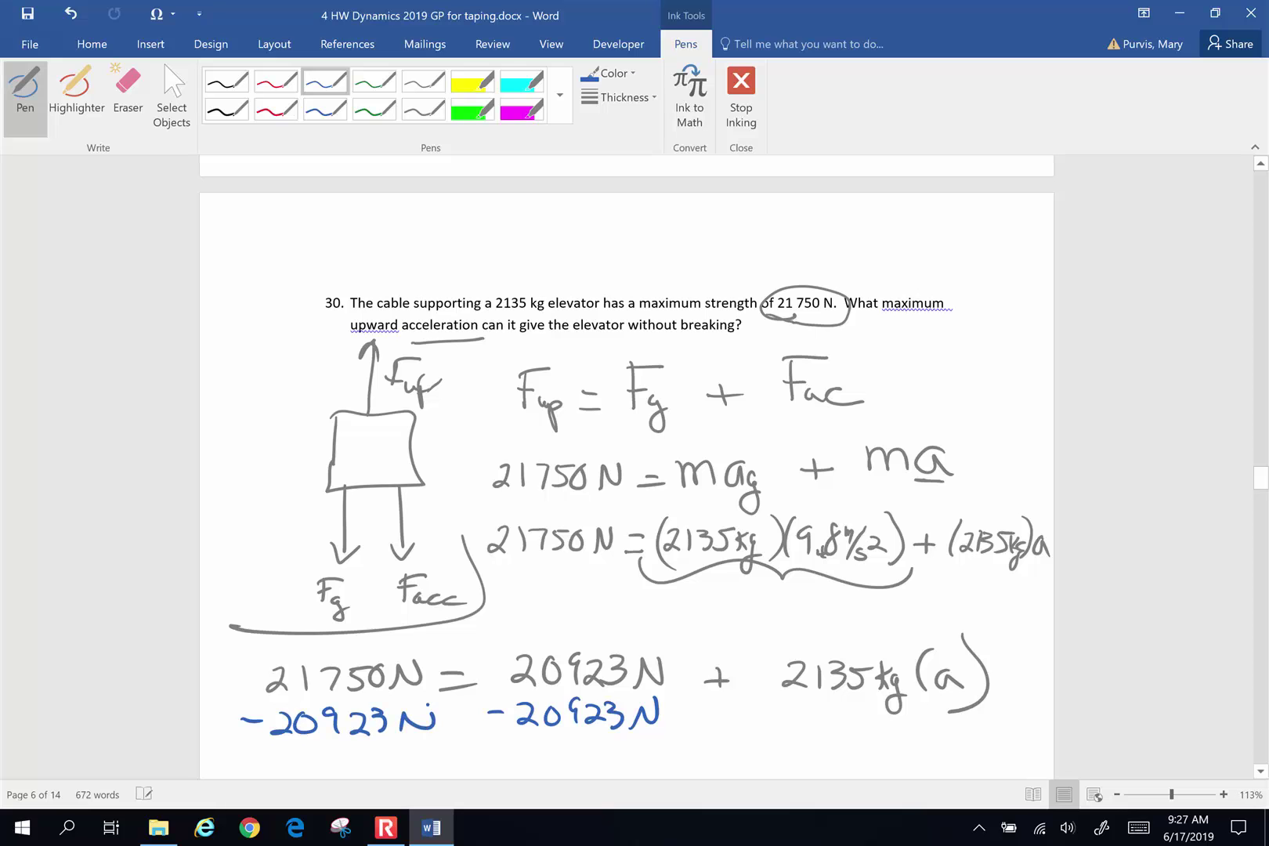
drag(1260, 477, 1260, 492)
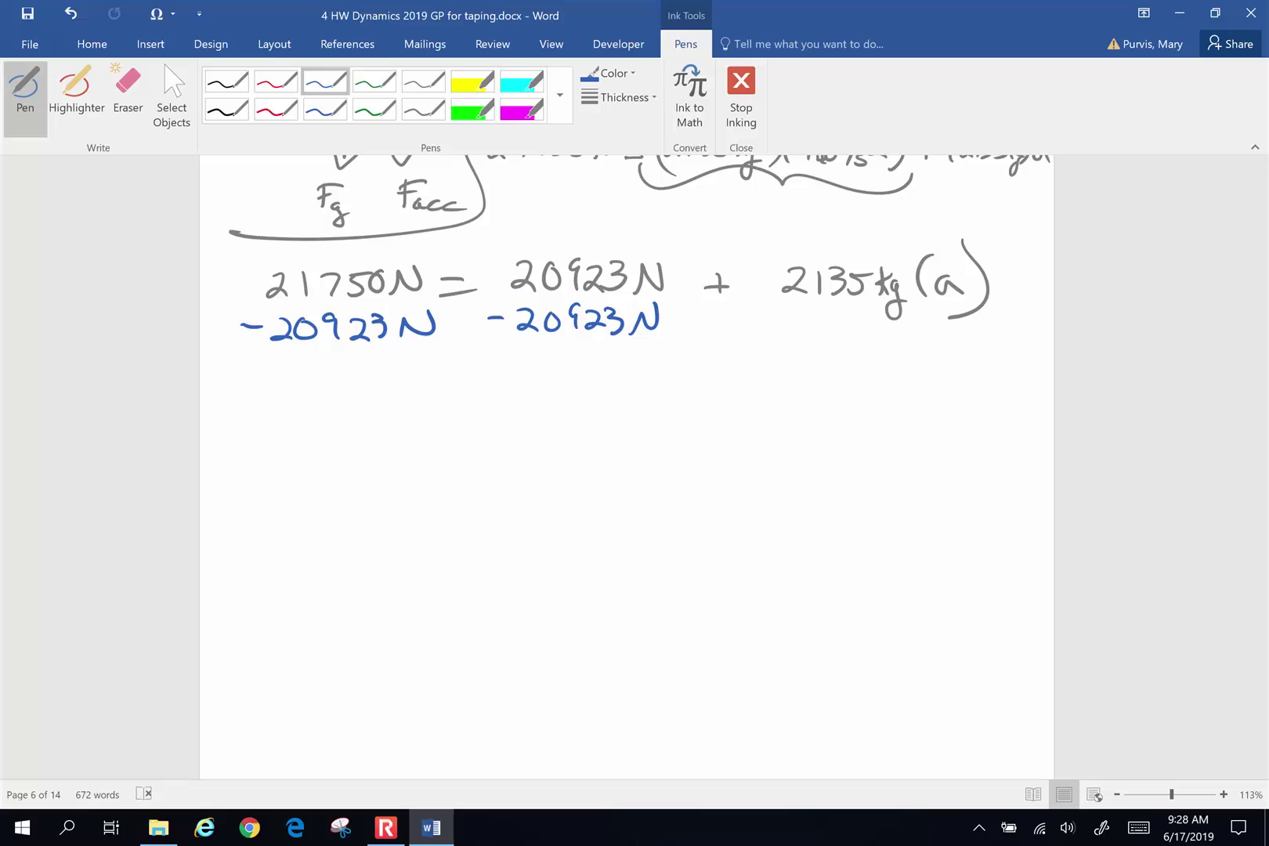
mouse_move(389, 403)
mouse_down()
mouse_move(377, 402)
mouse_move(419, 430)
mouse_move(474, 393)
mouse_move(600, 418)
mouse_up()
mouse_move(600, 396)
mouse_down()
mouse_move(653, 417)
mouse_move(650, 445)
mouse_up()
mouse_move(730, 396)
mouse_down()
mouse_move(727, 418)
mouse_move(763, 431)
mouse_up()
On a new line, write a = 827N over 2135kg as a fraction
mouse_move(441, 501)
mouse_down()
mouse_move(457, 523)
mouse_move(493, 505)
mouse_up()
drag(469, 522, 498, 521)
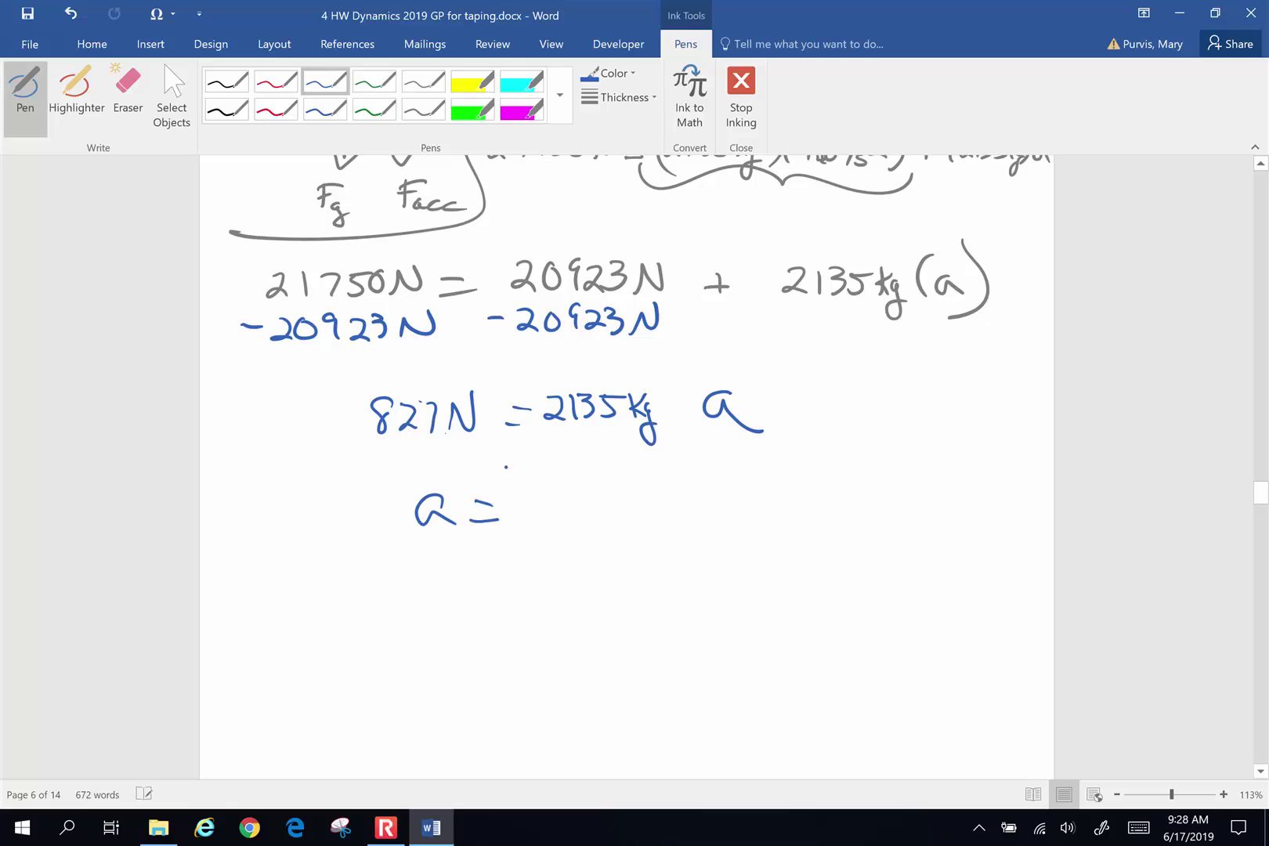
drag(557, 484, 601, 509)
drag(603, 487, 615, 512)
mouse_move(640, 485)
mouse_down()
mouse_move(644, 512)
mouse_move(675, 468)
mouse_up()
drag(509, 526, 671, 519)
drag(548, 550, 571, 565)
mouse_move(586, 548)
mouse_down()
mouse_move(587, 570)
mouse_move(618, 560)
mouse_move(606, 567)
mouse_up()
mouse_move(631, 543)
mouse_down()
mouse_move(636, 566)
mouse_move(654, 541)
mouse_up()
mouse_move(654, 532)
mouse_down()
mouse_move(654, 563)
mouse_move(679, 565)
mouse_move(675, 602)
mouse_up()
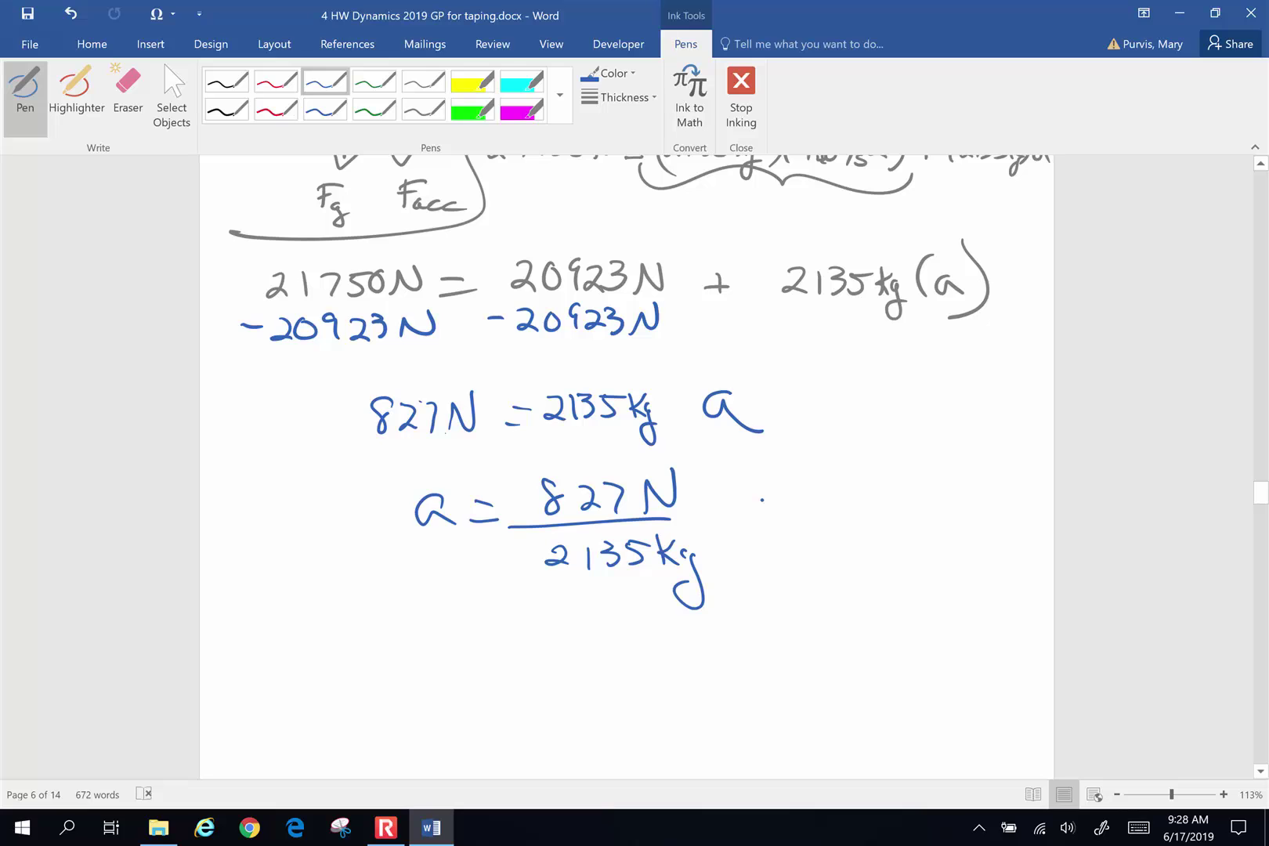
Write = 0,387 m/s² after the fraction and circle the answer
drag(729, 522, 753, 520)
mouse_move(724, 541)
mouse_down()
mouse_move(815, 509)
mouse_move(855, 548)
mouse_move(898, 515)
mouse_move(921, 548)
mouse_move(963, 534)
mouse_move(949, 561)
mouse_move(970, 563)
mouse_up()
drag(989, 539, 1012, 563)
mouse_move(914, 584)
mouse_down()
mouse_move(1009, 591)
mouse_move(963, 585)
mouse_up()
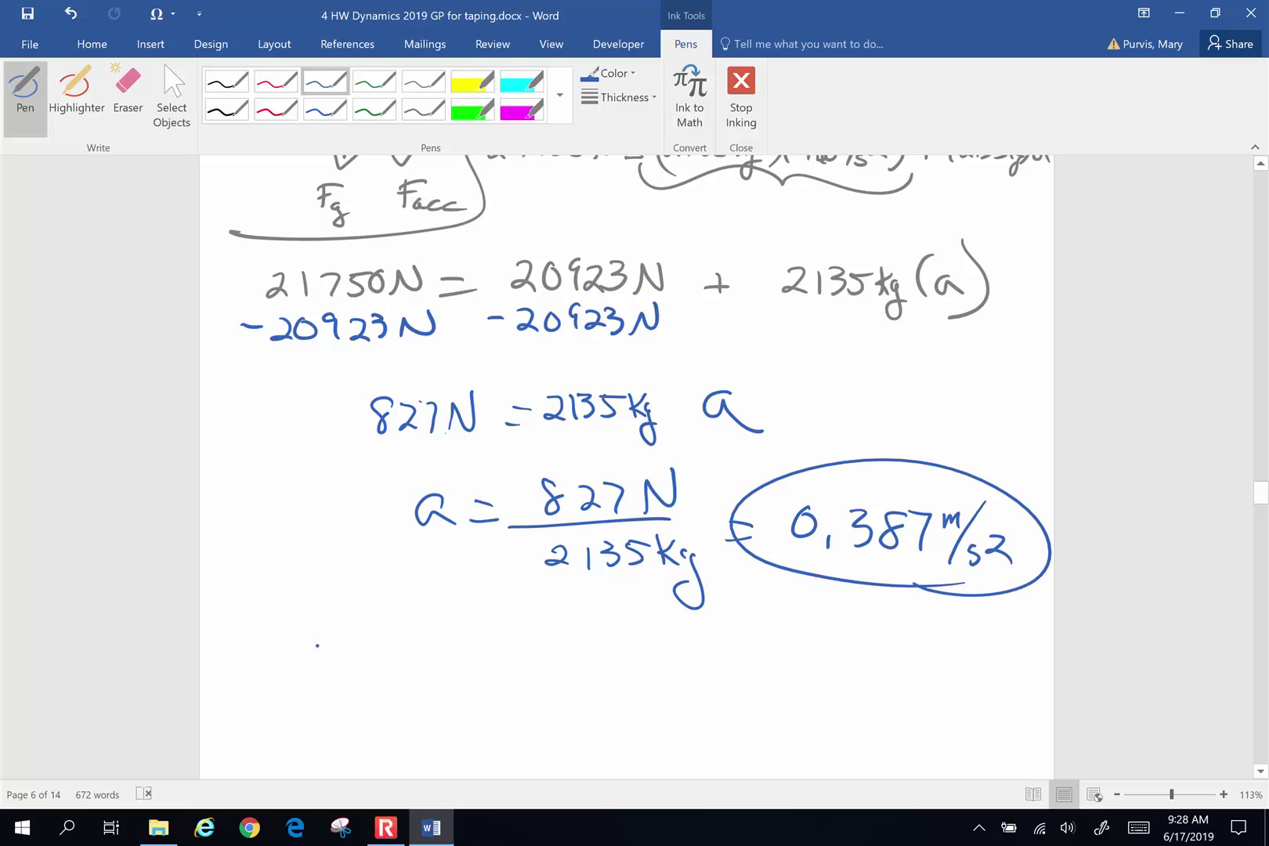
Circle the N and kg units in the fraction and begin the unit check below
mouse_move(665, 469)
mouse_down()
mouse_move(647, 517)
mouse_move(669, 466)
mouse_up()
drag(705, 548, 708, 553)
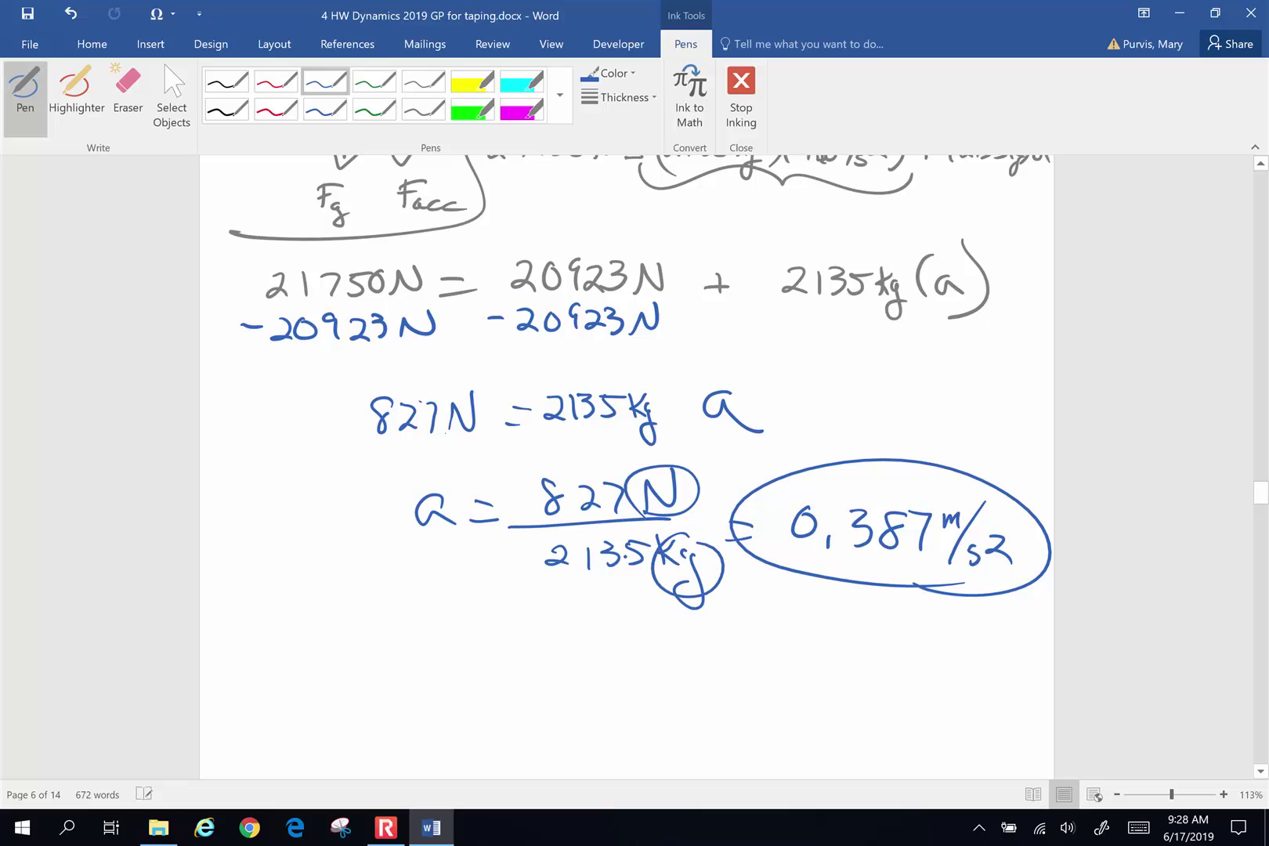
mouse_move(294, 620)
mouse_down()
mouse_move(292, 653)
mouse_move(307, 650)
mouse_up()
Write the unit check kgm/s² ÷ kg ⇒ kgm/s² below the fraction
mouse_move(324, 630)
mouse_down()
mouse_move(315, 664)
mouse_move(368, 659)
mouse_move(305, 707)
mouse_move(346, 689)
mouse_up()
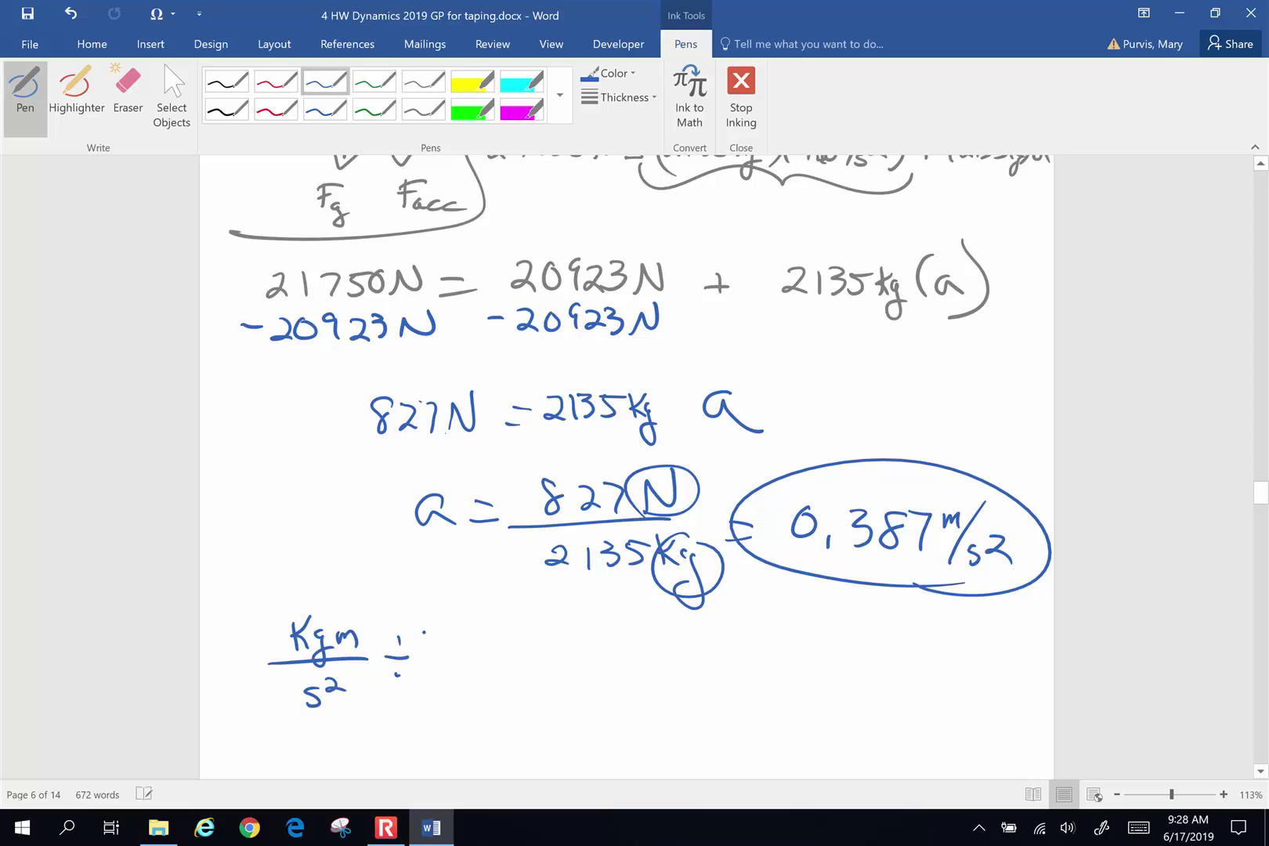
drag(424, 629, 423, 660)
mouse_move(443, 631)
mouse_down()
mouse_move(450, 683)
mouse_move(504, 650)
mouse_move(510, 664)
mouse_up()
drag(484, 637, 485, 677)
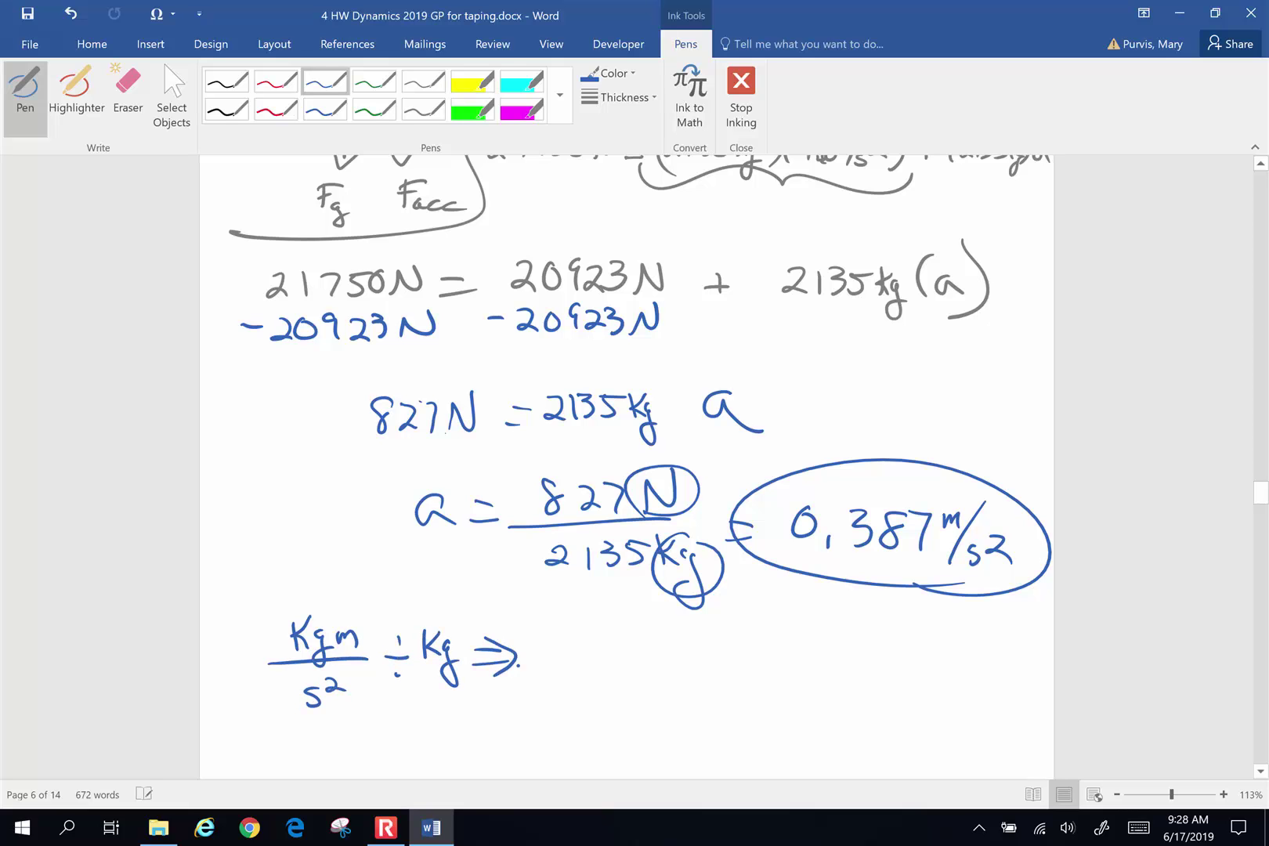
mouse_move(562, 632)
mouse_down()
mouse_move(561, 653)
mouse_move(578, 661)
mouse_up()
mouse_move(586, 644)
mouse_down()
mouse_move(577, 680)
mouse_move(621, 660)
mouse_up()
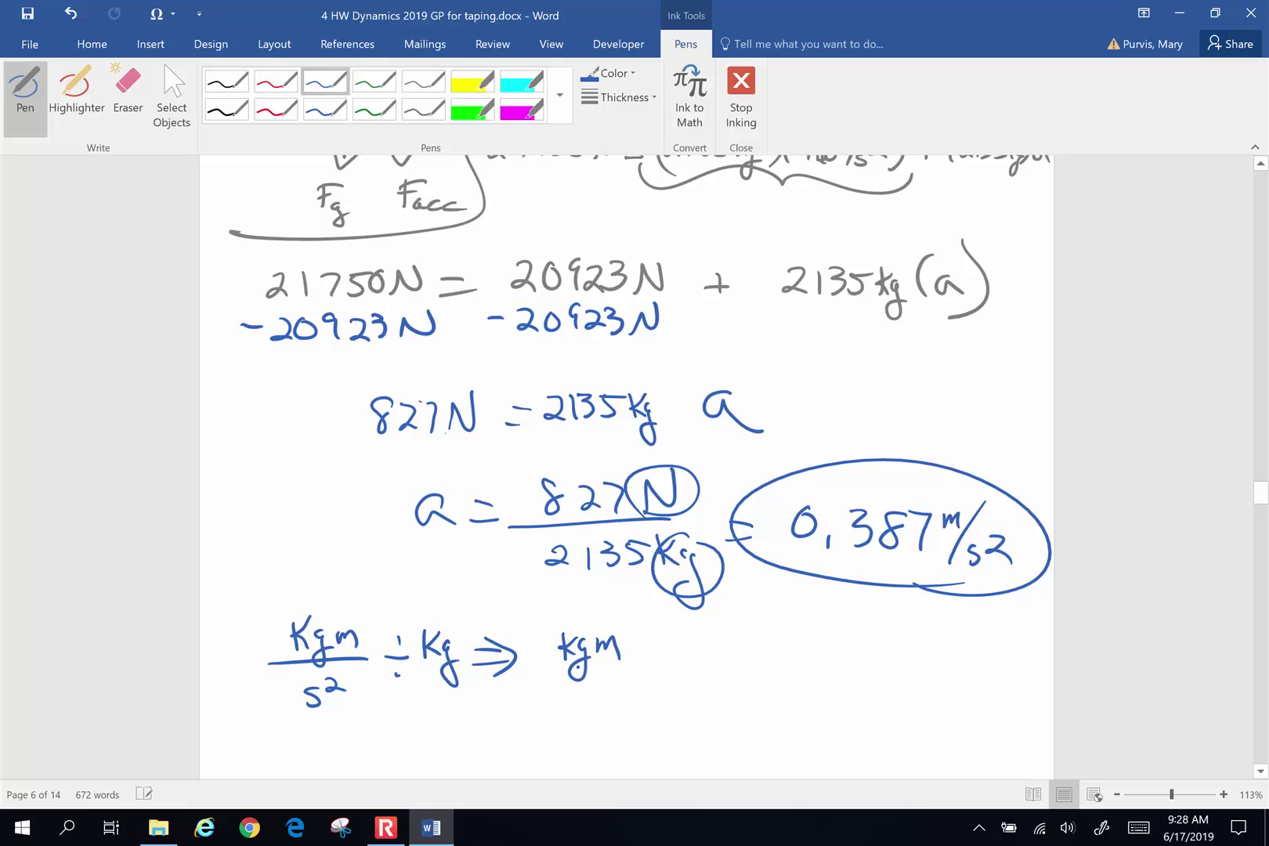
drag(542, 673, 610, 667)
drag(577, 692, 565, 711)
Add × 1/kg, cancel both kg units, and circle the remaining units
mouse_move(587, 690)
mouse_down()
mouse_move(605, 702)
mouse_move(616, 692)
mouse_up()
mouse_move(645, 658)
mouse_down()
mouse_move(662, 674)
mouse_move(640, 676)
mouse_up()
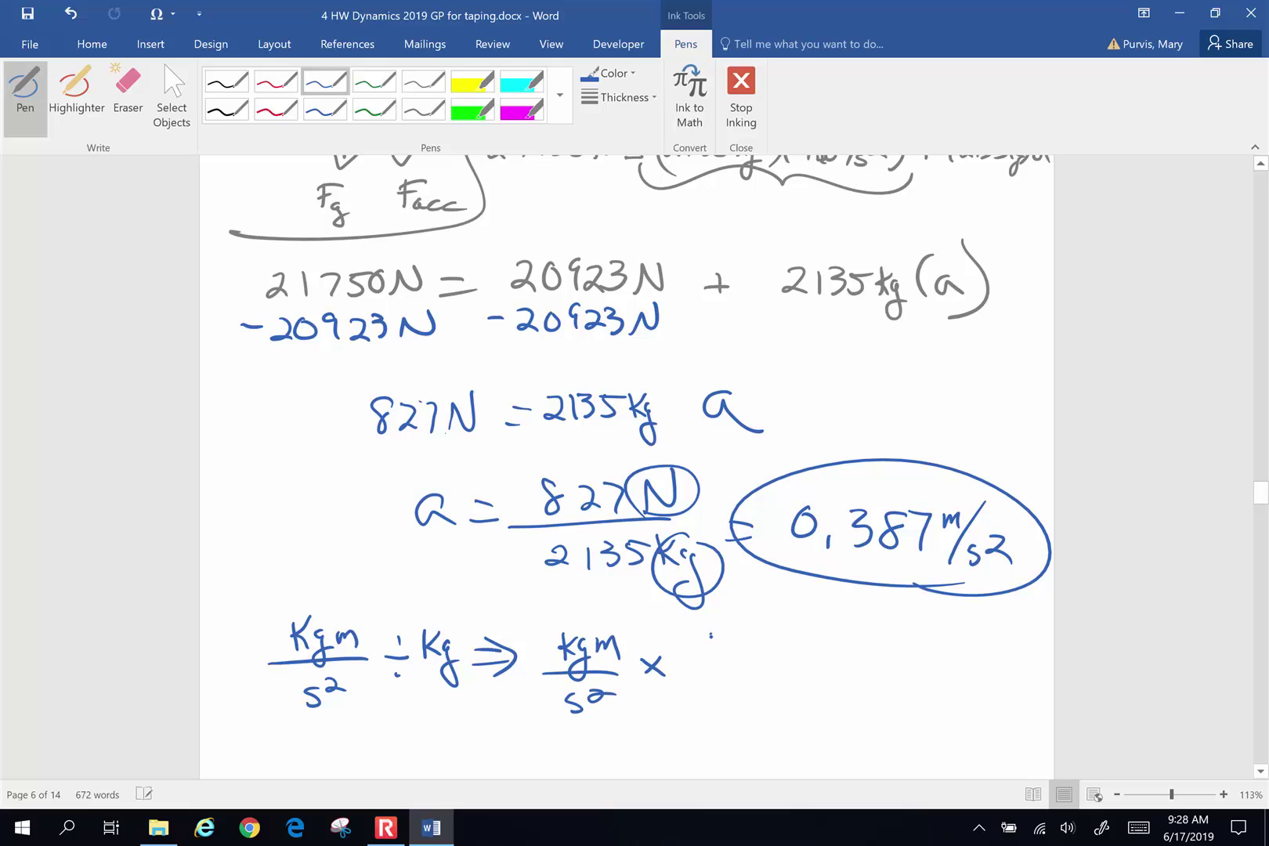
drag(710, 634, 713, 655)
mouse_move(676, 666)
mouse_down()
mouse_move(750, 664)
mouse_move(705, 703)
mouse_up()
drag(719, 678, 715, 703)
drag(731, 682, 709, 724)
drag(675, 712, 749, 676)
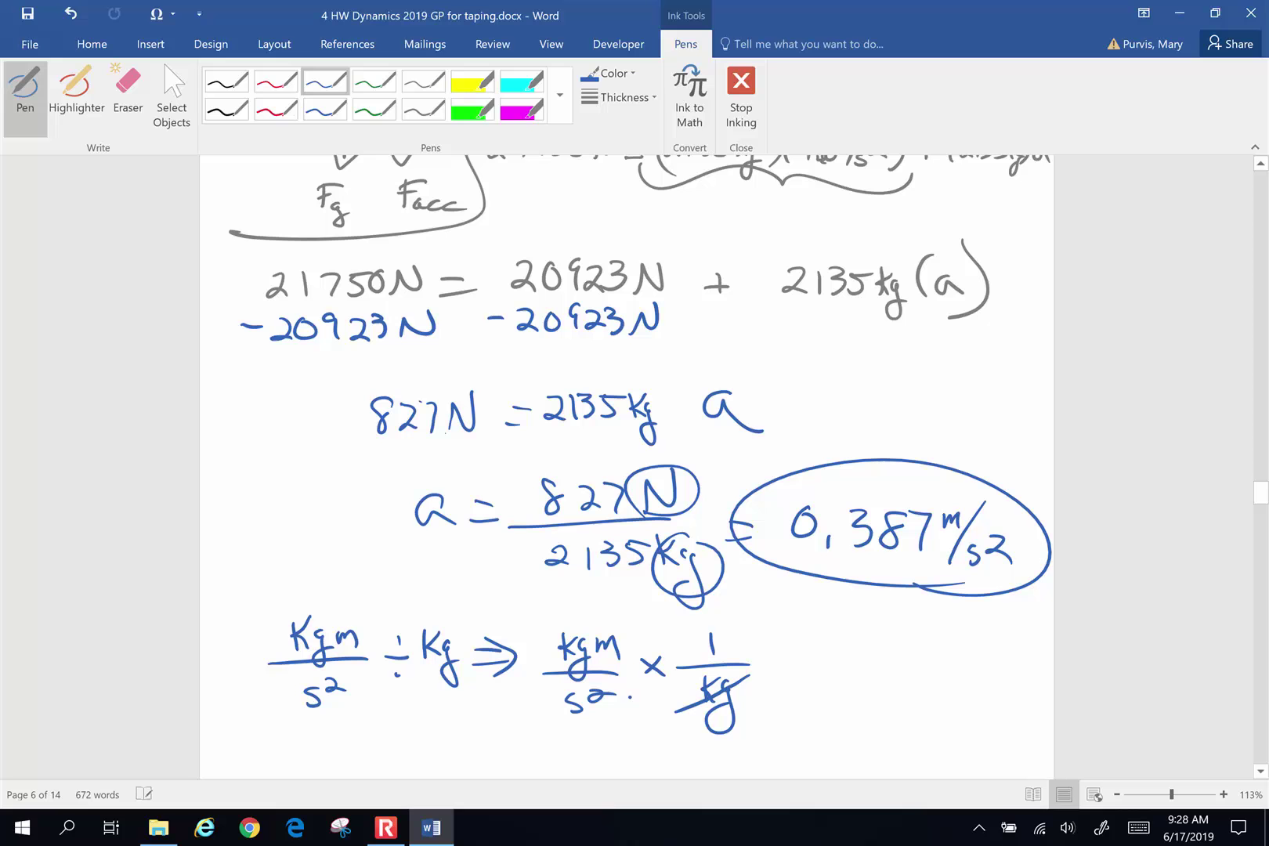
mouse_move(592, 632)
mouse_down()
mouse_move(564, 672)
mouse_move(617, 666)
mouse_up()
drag(517, 670, 615, 637)
Mark the 0,387 m/s² answer again and draw a circled smiley beside it
drag(842, 584, 979, 589)
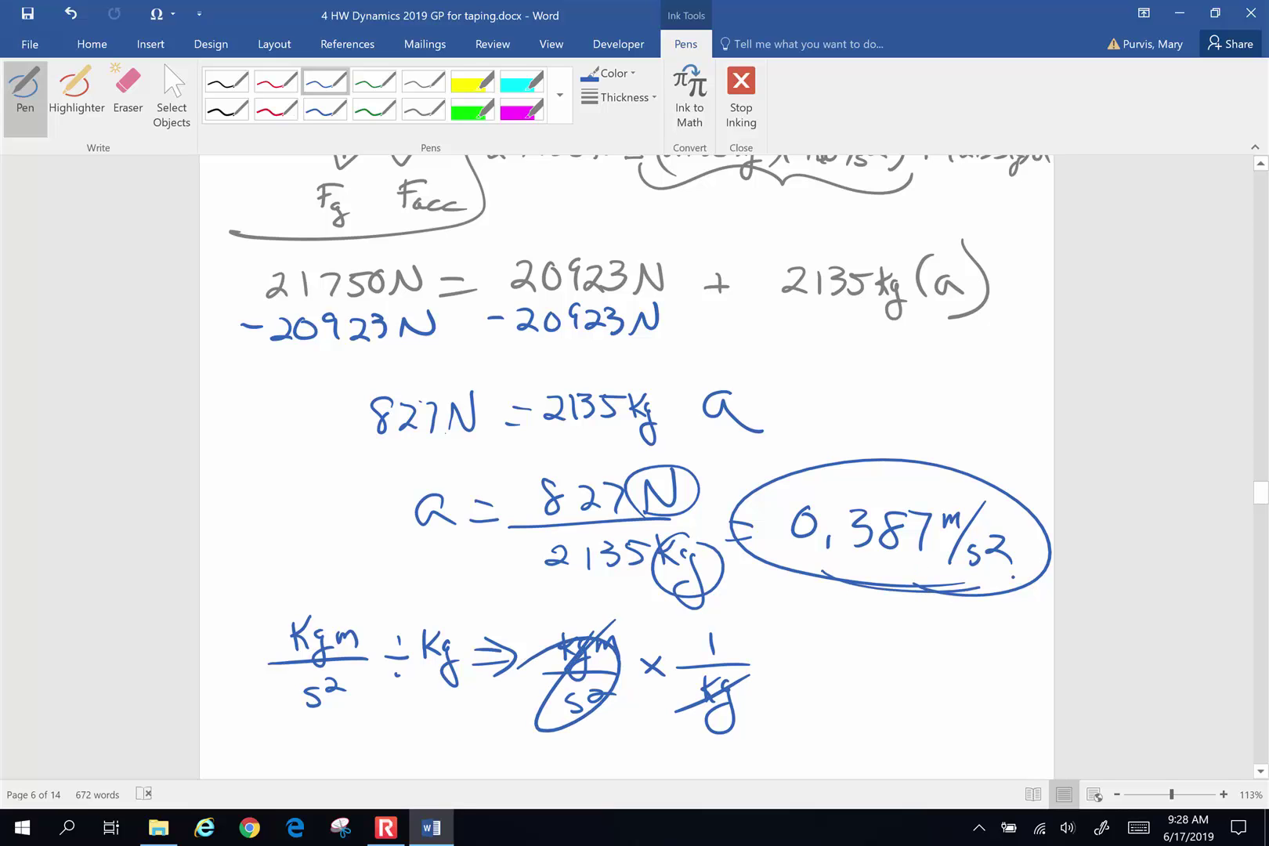
drag(752, 458, 696, 533)
click(864, 664)
mouse_move(846, 659)
mouse_down()
mouse_move(886, 656)
mouse_move(863, 650)
mouse_up()
drag(872, 630, 871, 671)
drag(814, 614, 831, 612)
click(386, 827)
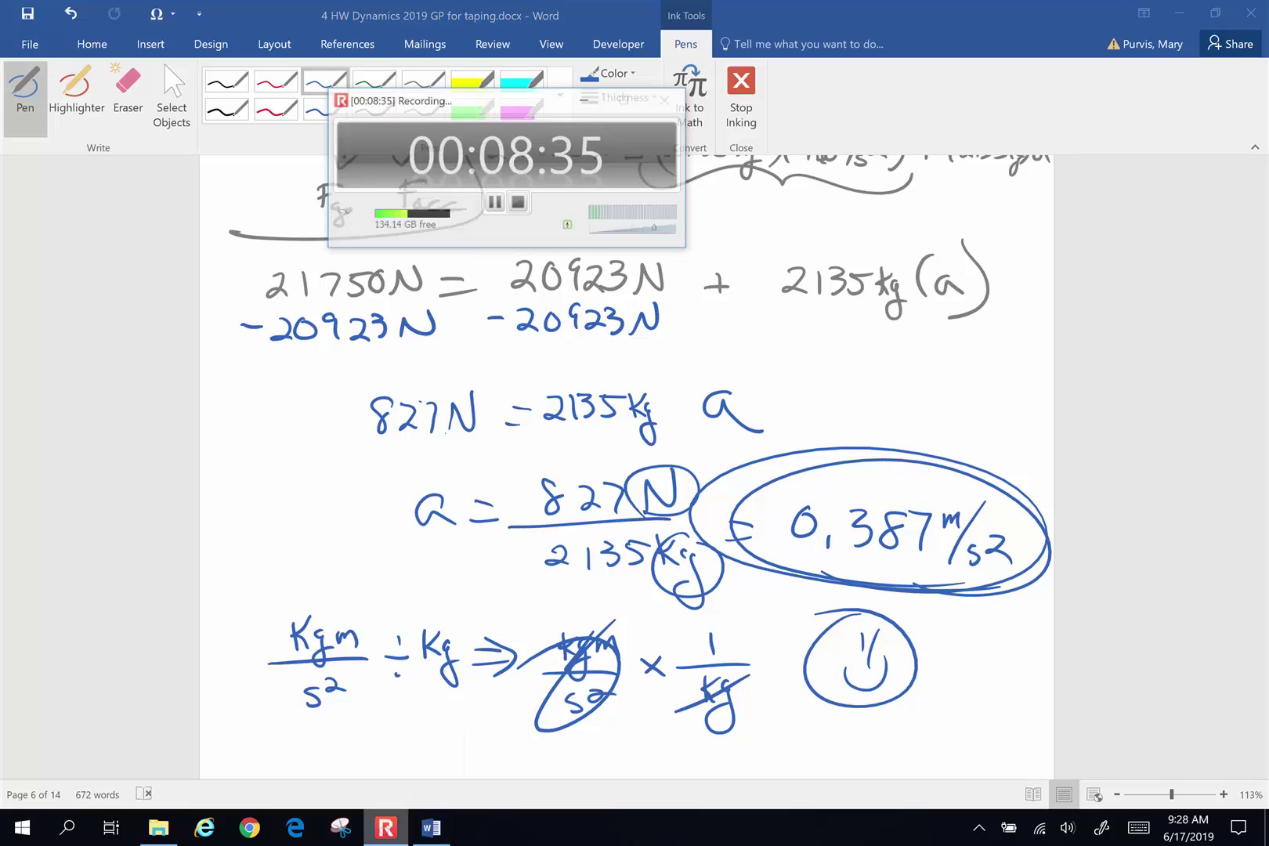